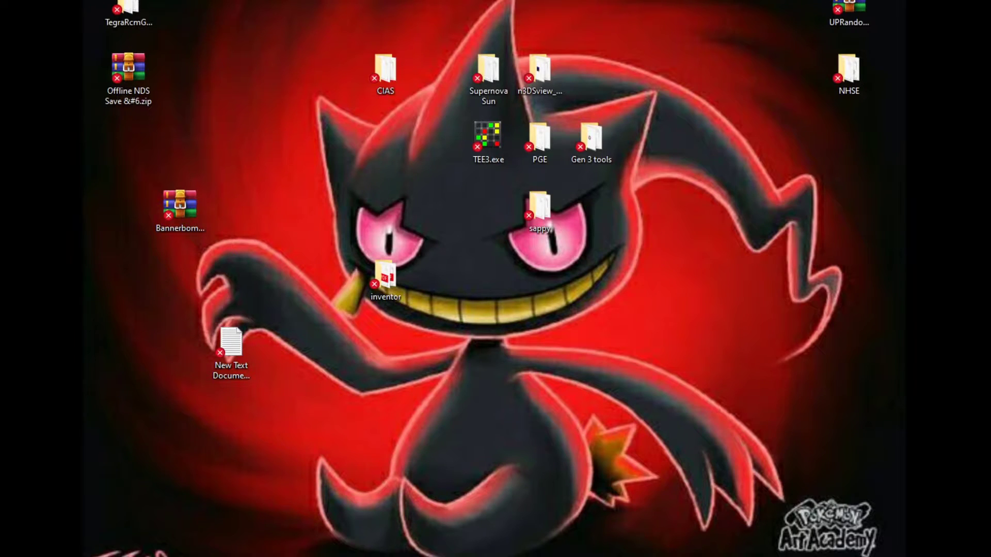
- Open the TWiLightMenu.7z archive from the Downloads folder
drag(458, 331, 346, 89)
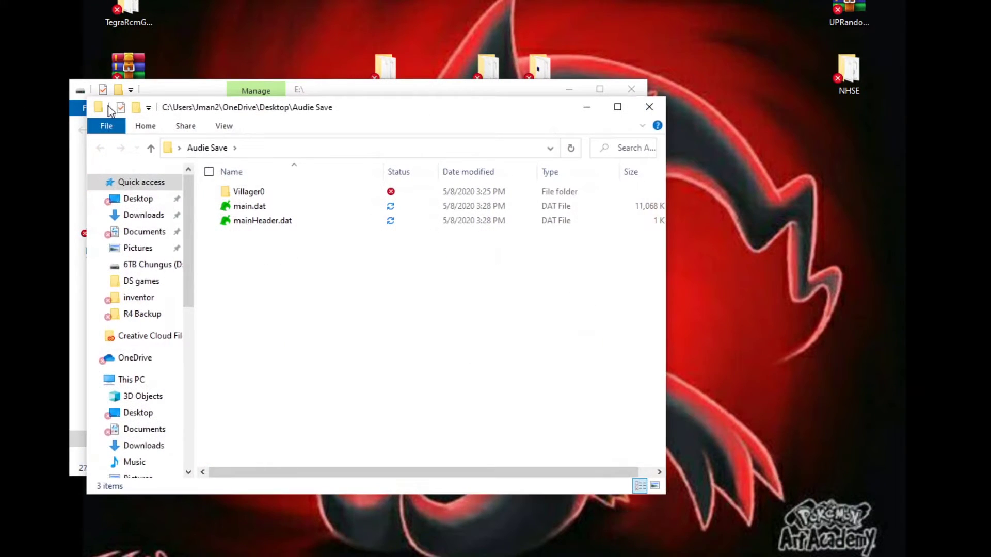
drag(365, 119, 522, 122)
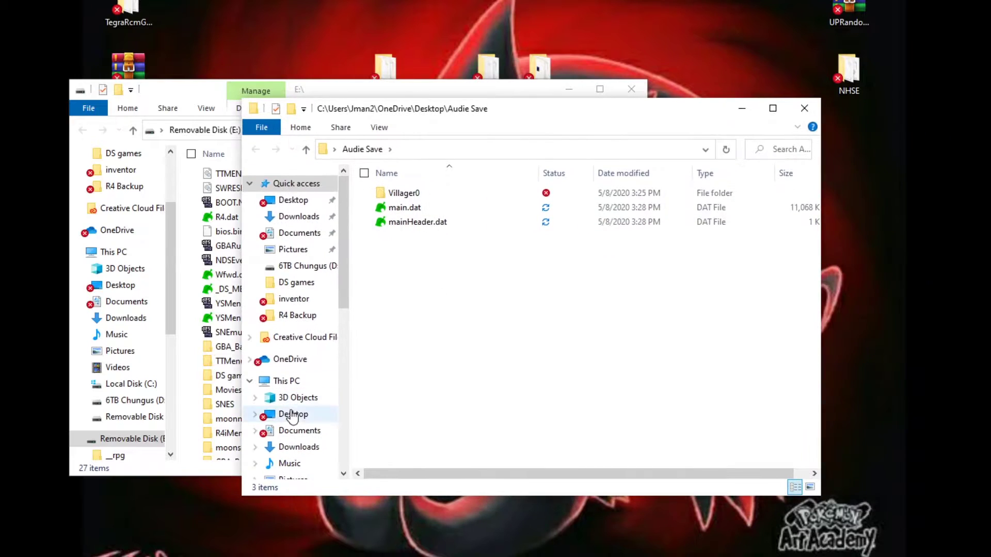
click(299, 447)
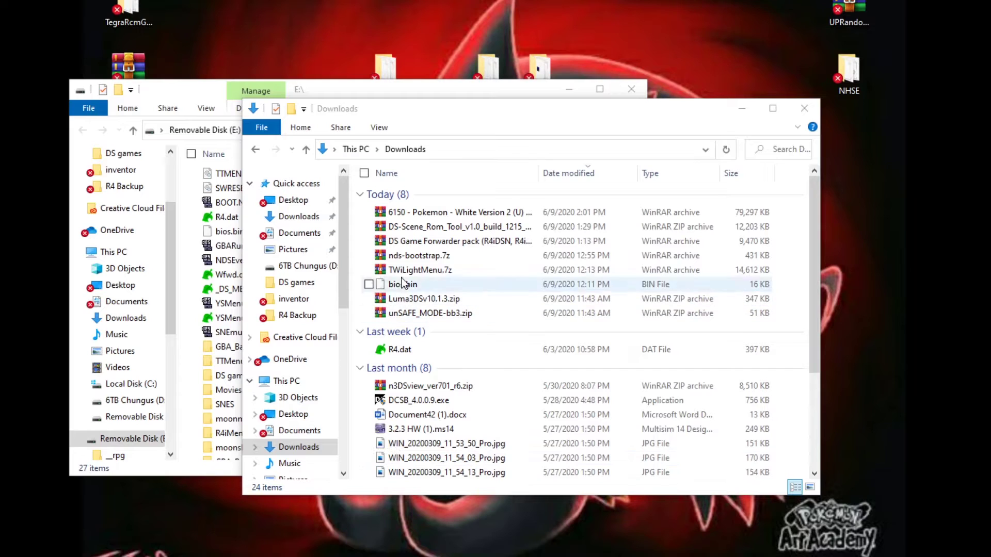
click(439, 272)
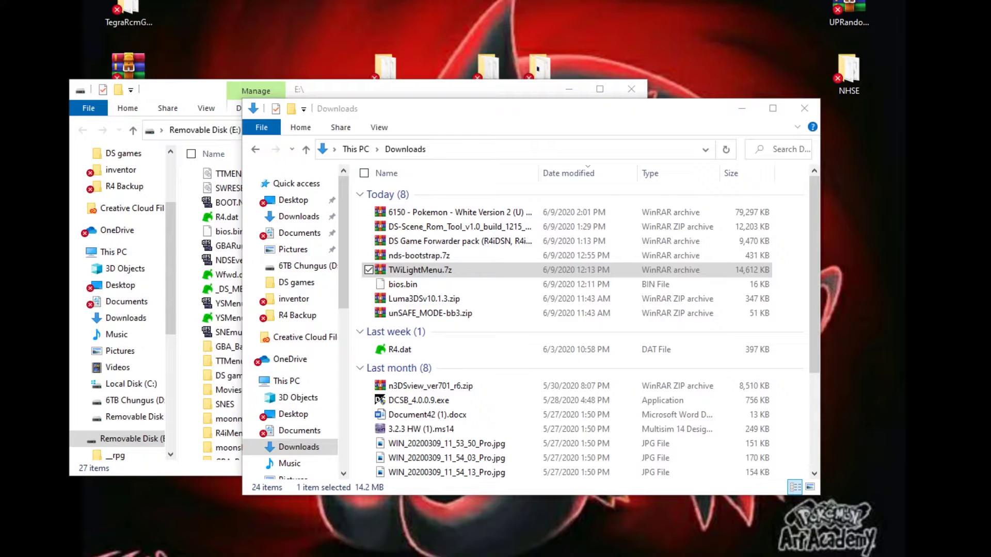
key(Return)
drag(654, 406, 358, 166)
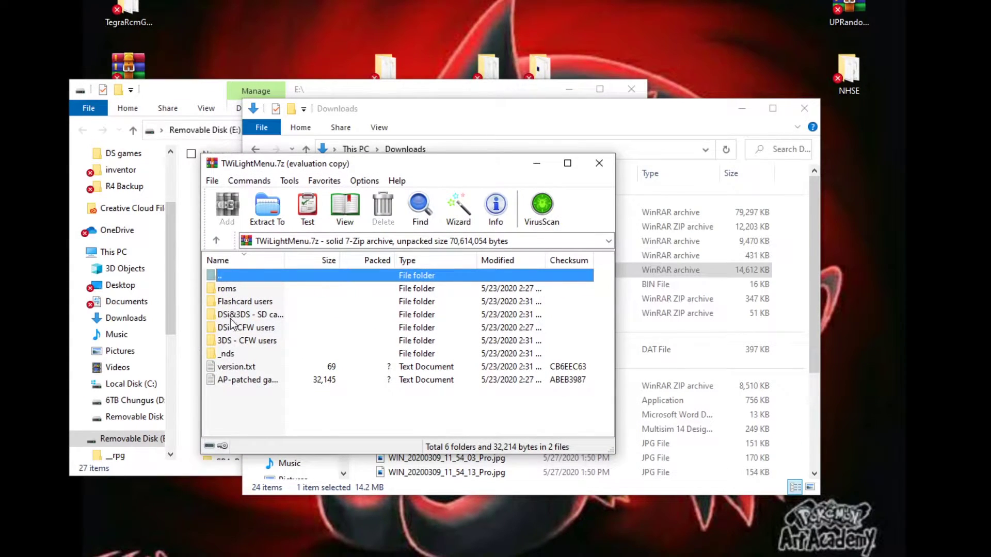
- Inspect the contents of the archive's Flashcard users folder, including its _nds folder, and return to the archive root
click(259, 304)
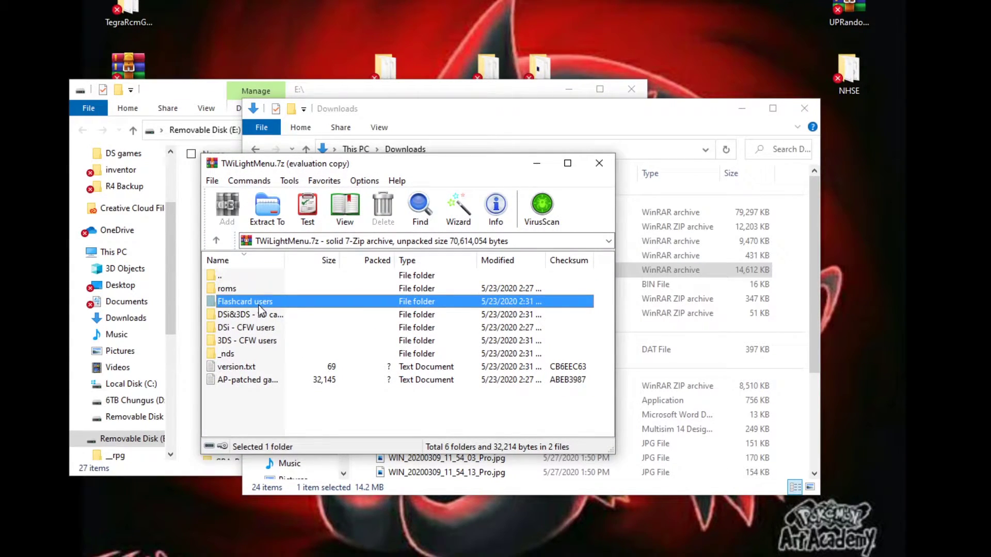
click(241, 354)
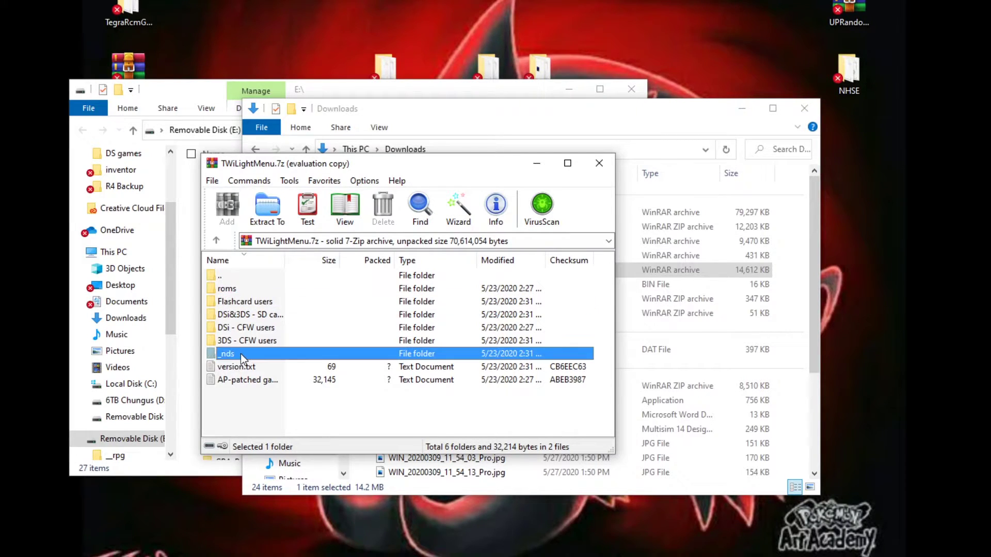
double_click(253, 301)
click(253, 301)
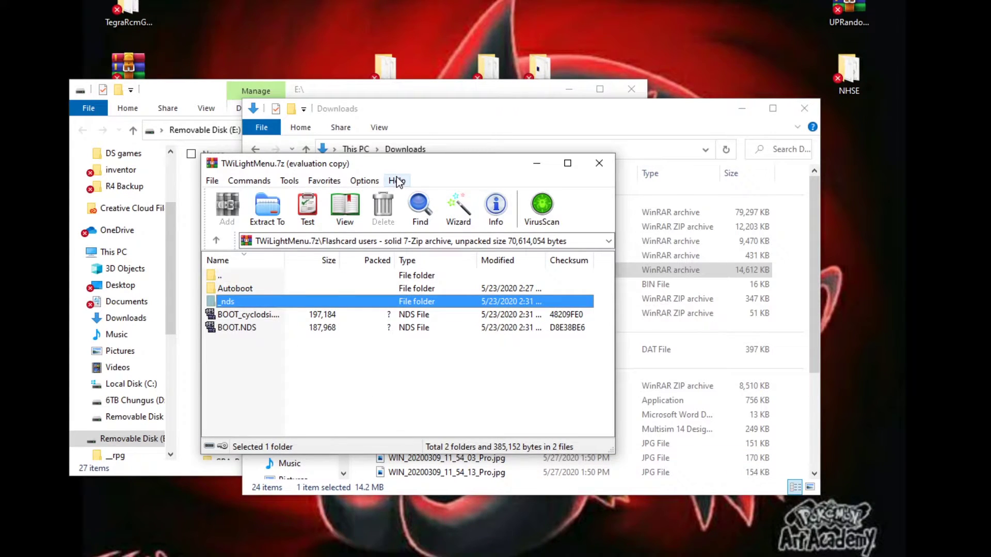
double_click(226, 276)
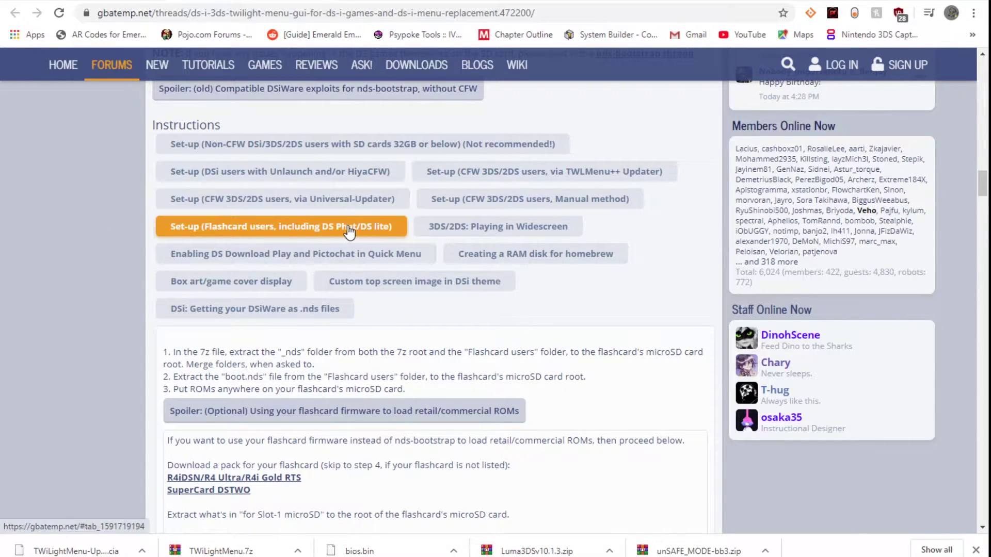
- Review the "Set-up (Flashcard users, including DS Phat/DS lite)" instructions in the GBAtemp TWiLight Menu++ thread
scroll(299, 211, up, 3)
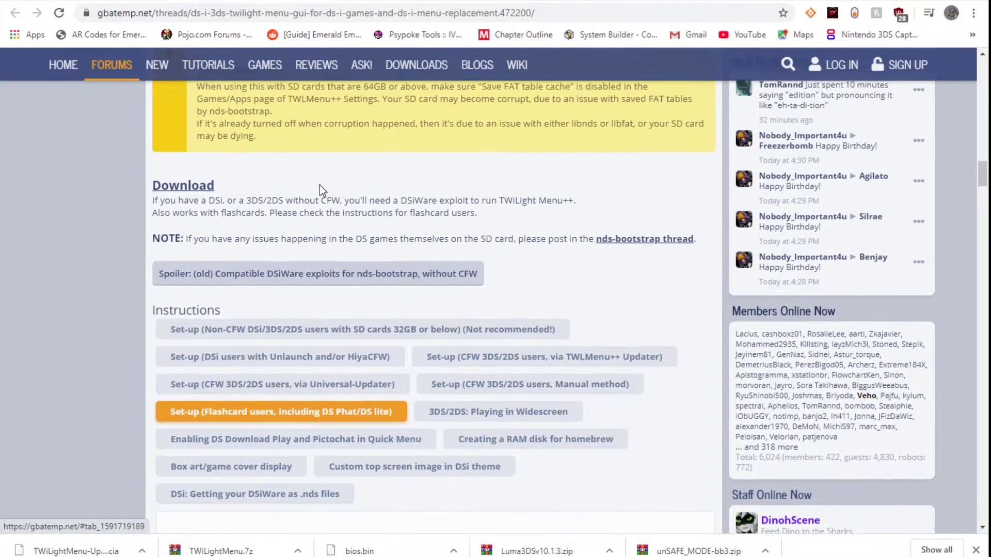
scroll(310, 206, down, 3)
scroll(169, 321, up, 1)
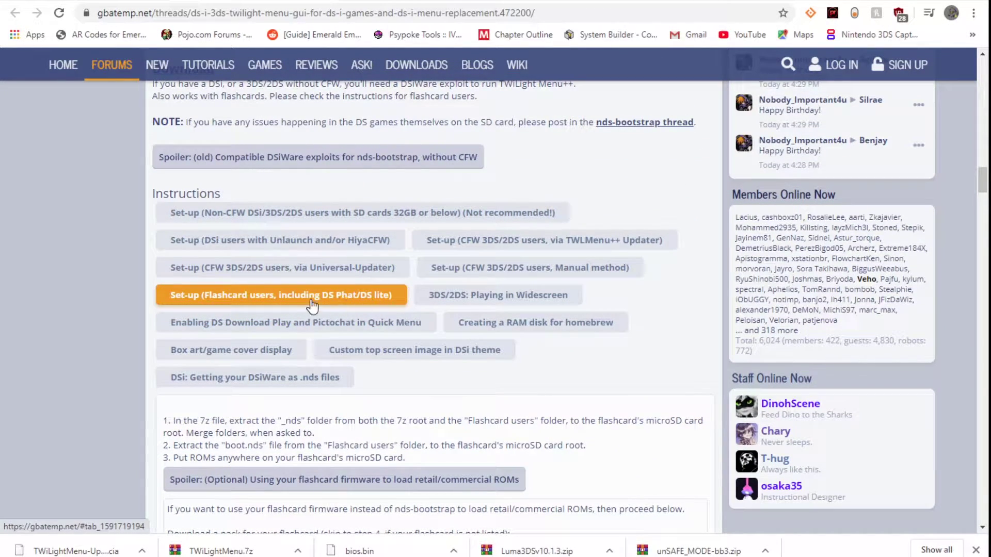
scroll(697, 370, down, 4)
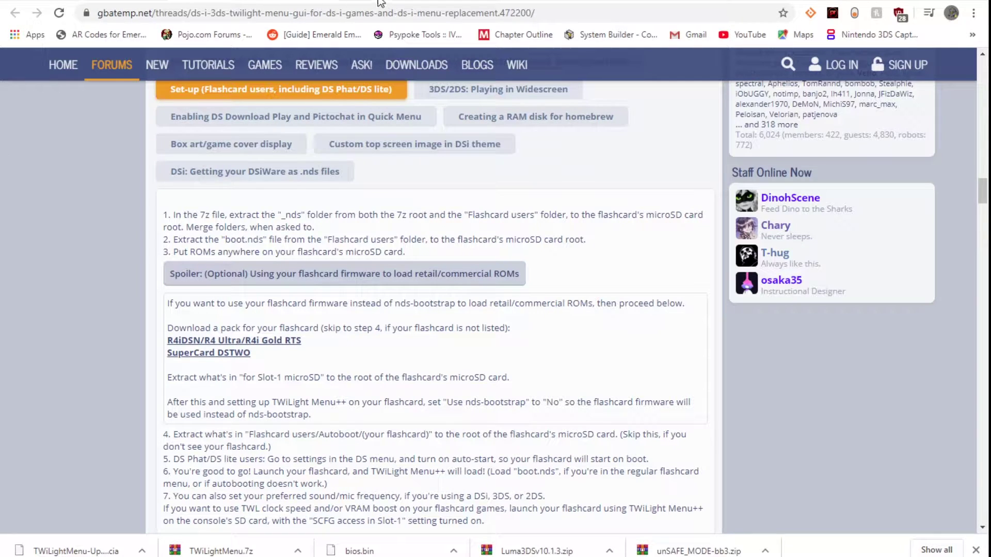
- Look through the latest TWiLight Menu release on GitHub down to its TWiLightMenu.7z asset
key(ctrl+Tab)
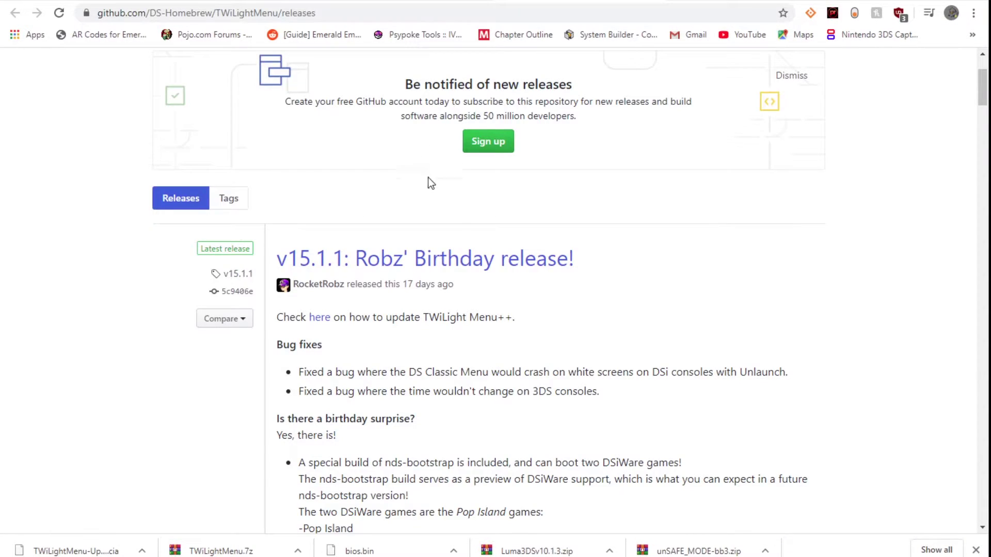
scroll(461, 164, up, 3)
scroll(461, 164, down, 8)
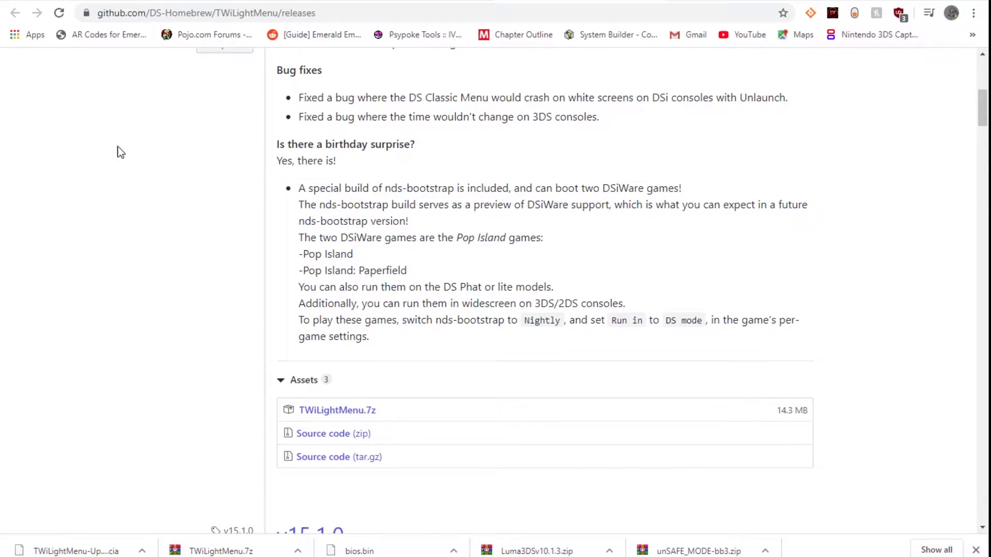
- Return to the GBAtemp thread and read the numbered extraction steps for flashcard users
key(ctrl+Tab)
scroll(433, 310, down, 3)
scroll(437, 326, up, 2)
scroll(406, 269, up, 1)
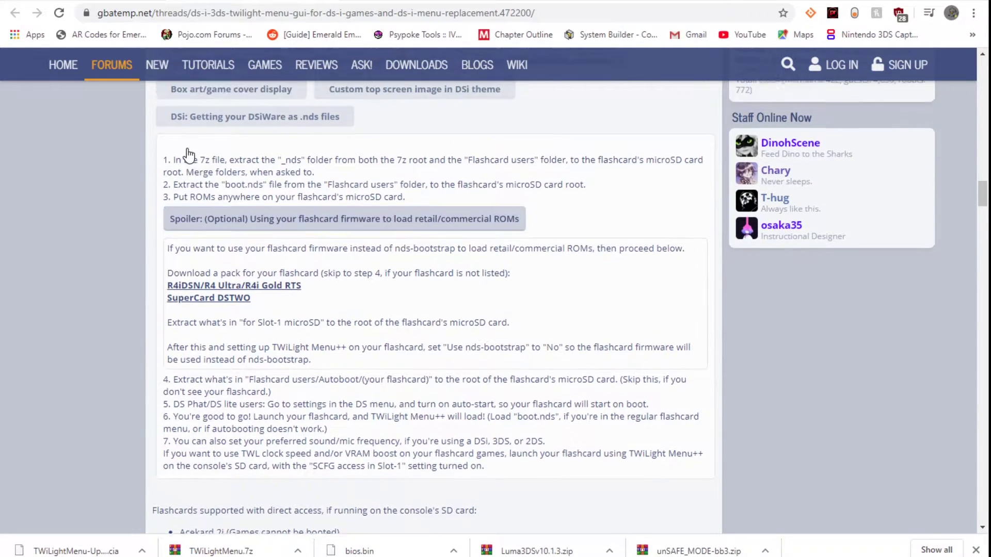
scroll(444, 380, down, 1)
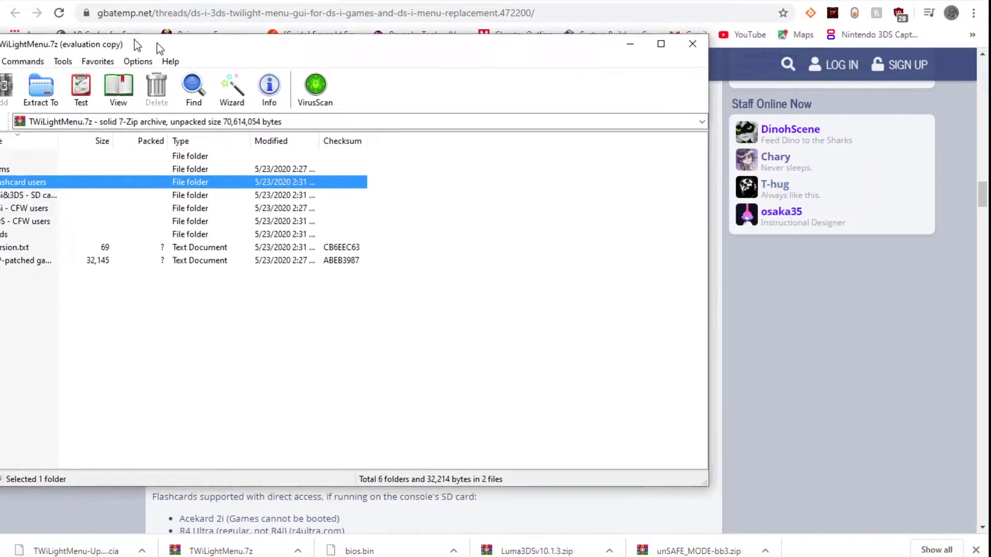
- Shrink the TWiLightMenu.7z archive window and place it with the E:\ folder window over the set-up instructions
drag(157, 42, 201, 76)
drag(825, 507, 508, 353)
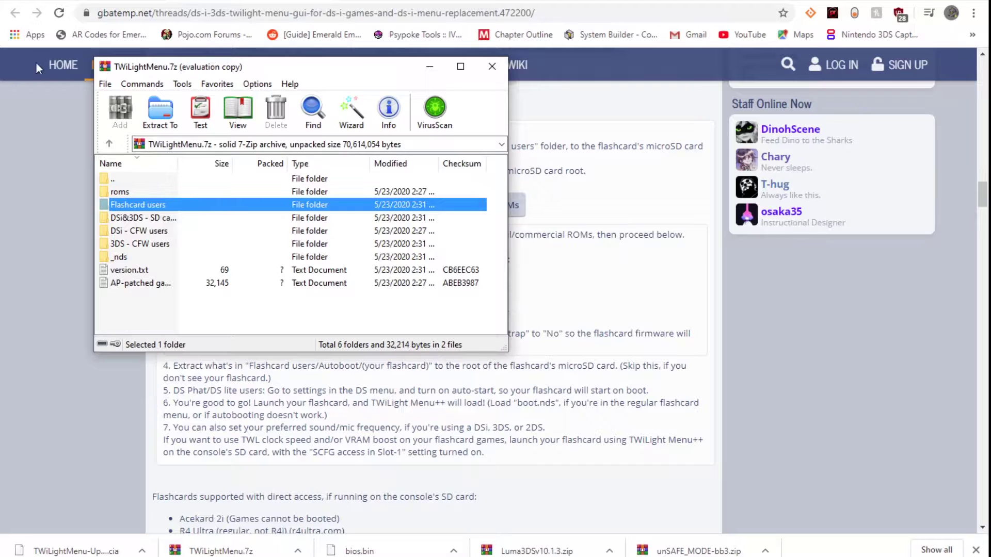
drag(269, 67, 636, 47)
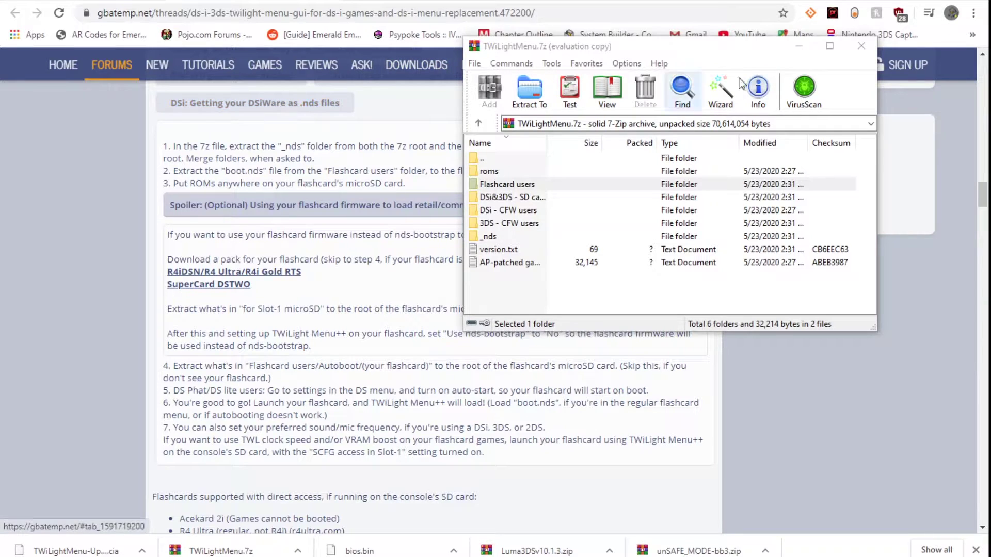
drag(563, 362, 542, 148)
drag(229, 516, 425, 421)
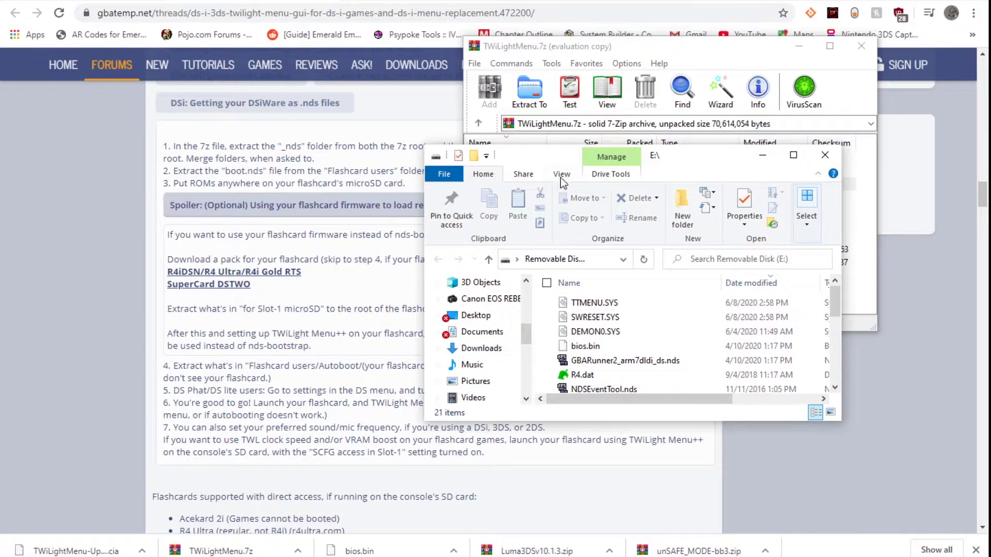
drag(677, 160, 736, 233)
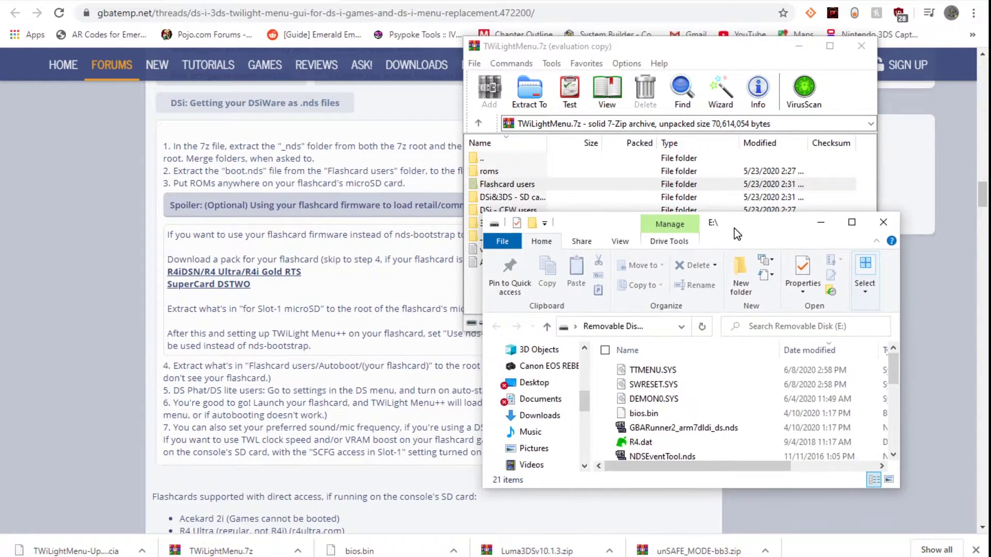
- Move the E:\ folder window onto the adjacent display and reposition the archive window over the instructions
scroll(271, 245, up, 1)
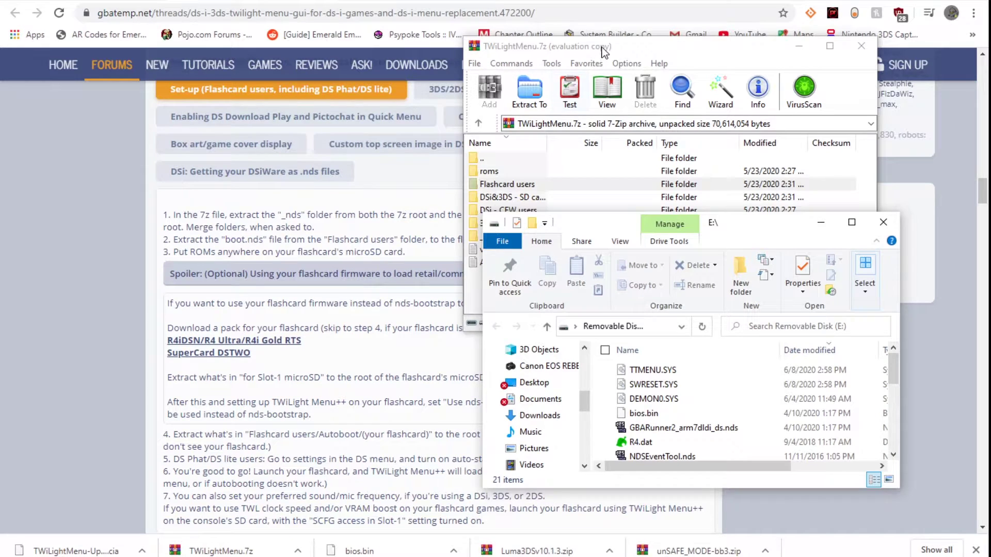
drag(603, 49, 460, 20)
drag(781, 231, 990, 227)
drag(488, 17, 366, 374)
scroll(340, 345, up, 1)
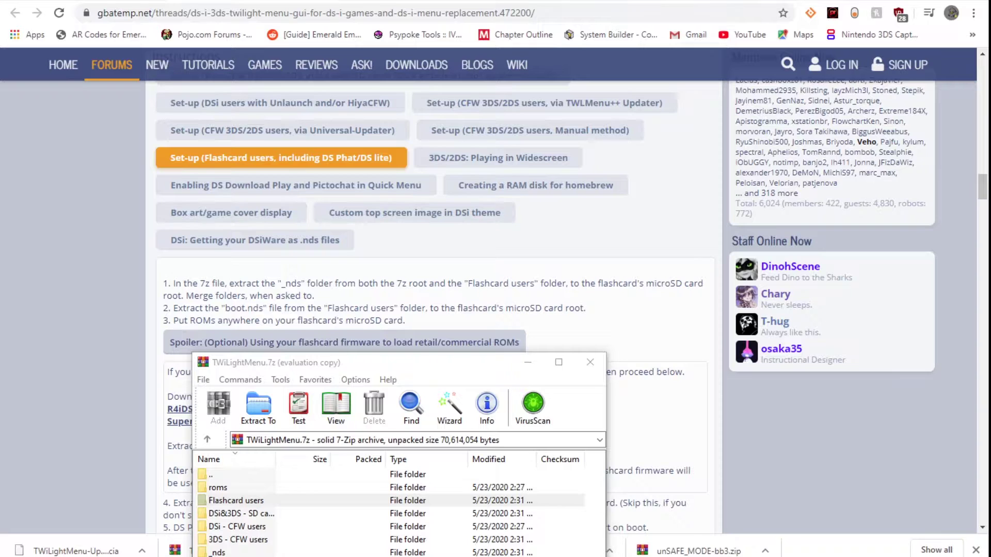
drag(359, 367, 451, 169)
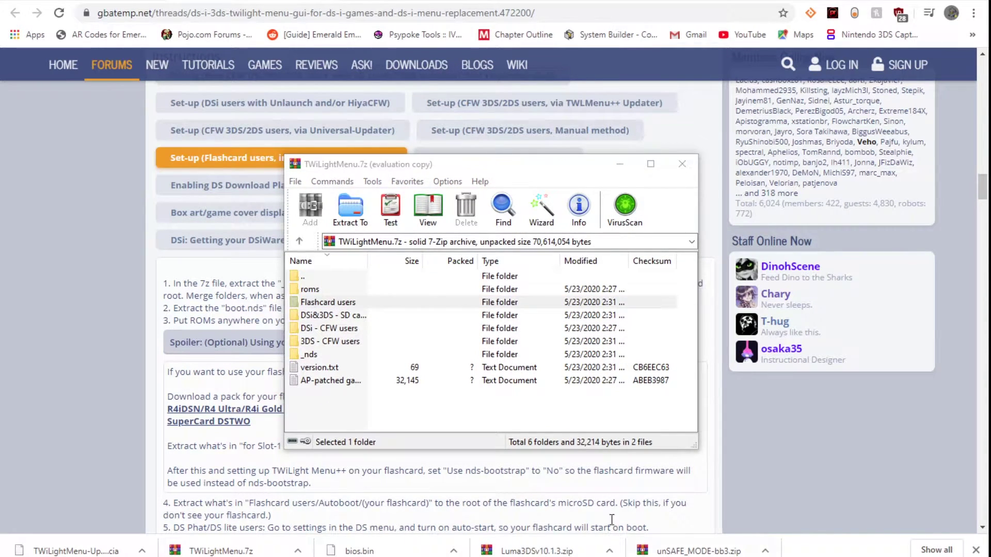
- Extract the Flashcard users and root _nds folders from TWiLightMenu.7z to the root of removable disk E:
click(347, 303)
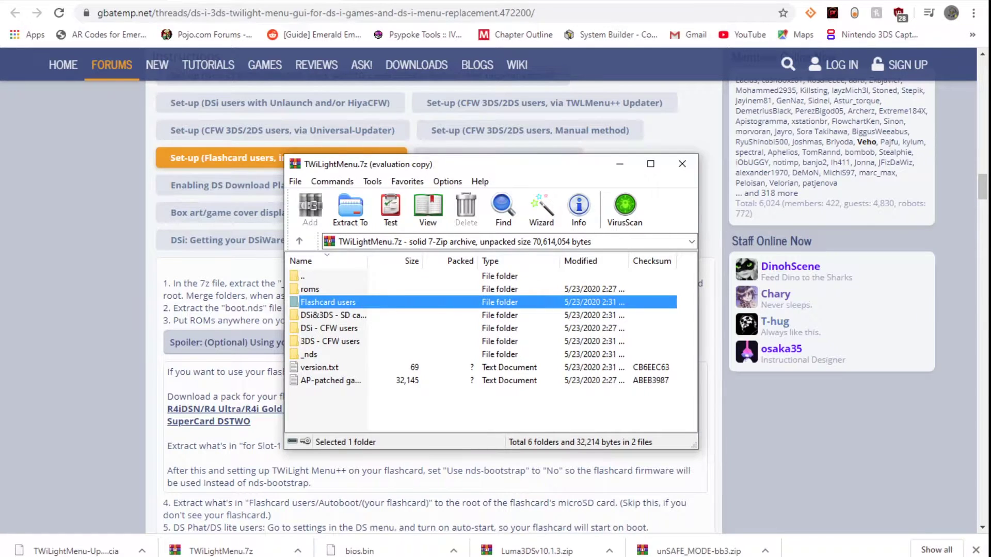
drag(328, 302, 988, 302)
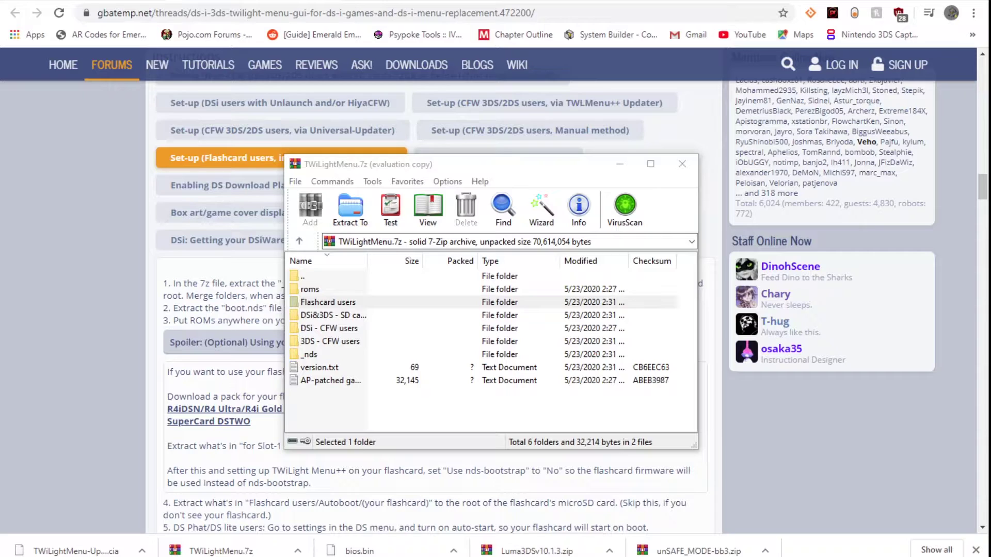
click(317, 355)
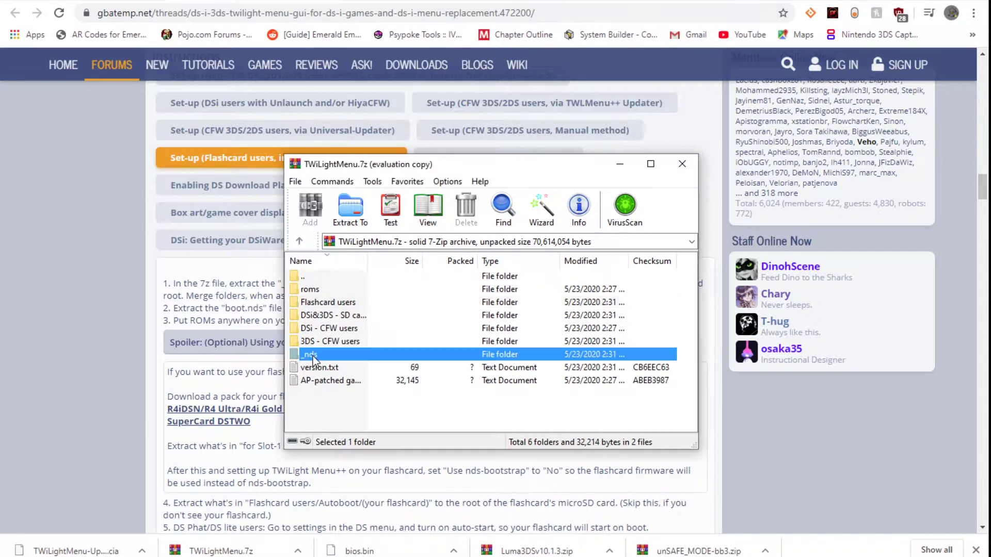
drag(317, 355, 989, 356)
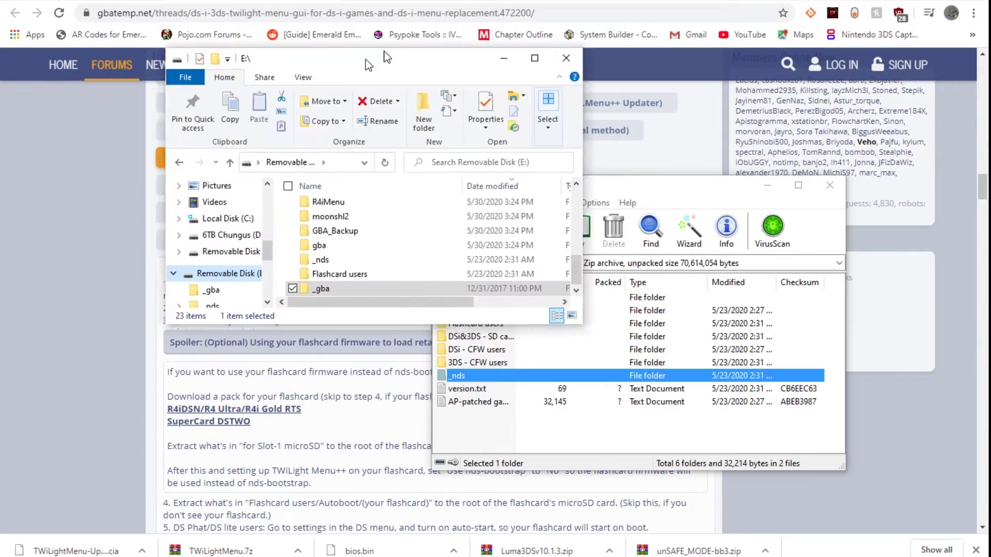
- Resize the E:\ folder window and arrange it apart from the archive window so the flashcard instructions stay readable
drag(384, 51, 706, 42)
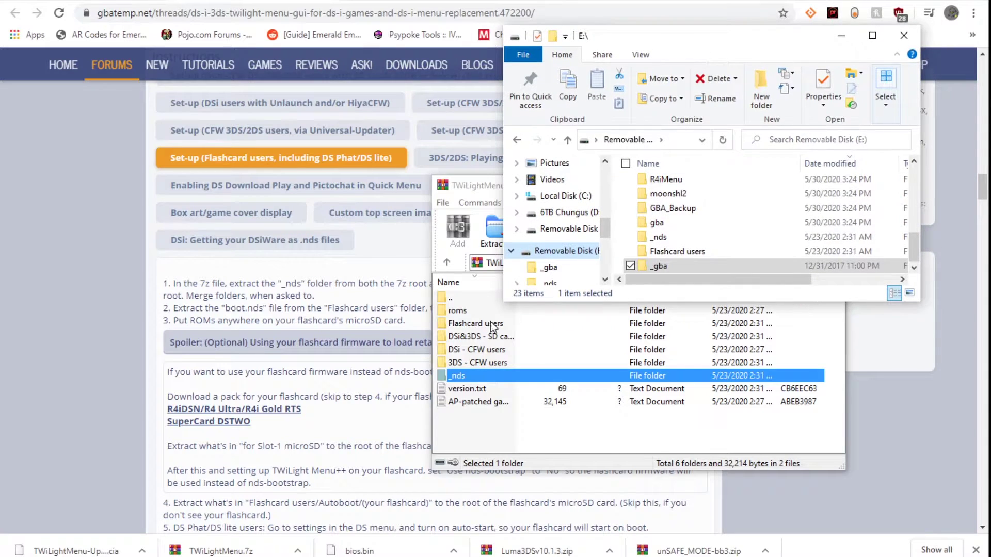
drag(504, 301, 620, 243)
drag(527, 190, 661, 261)
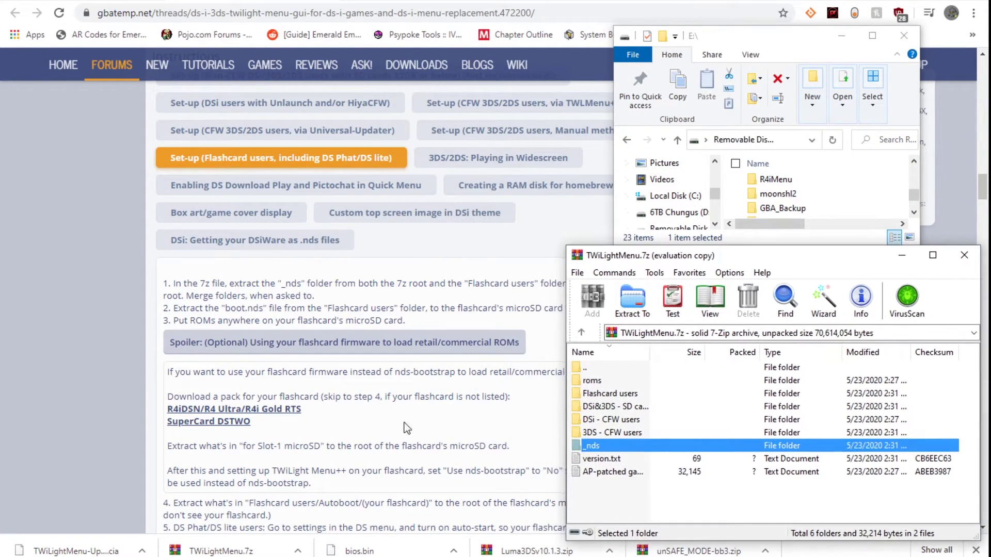
scroll(331, 425, down, 1)
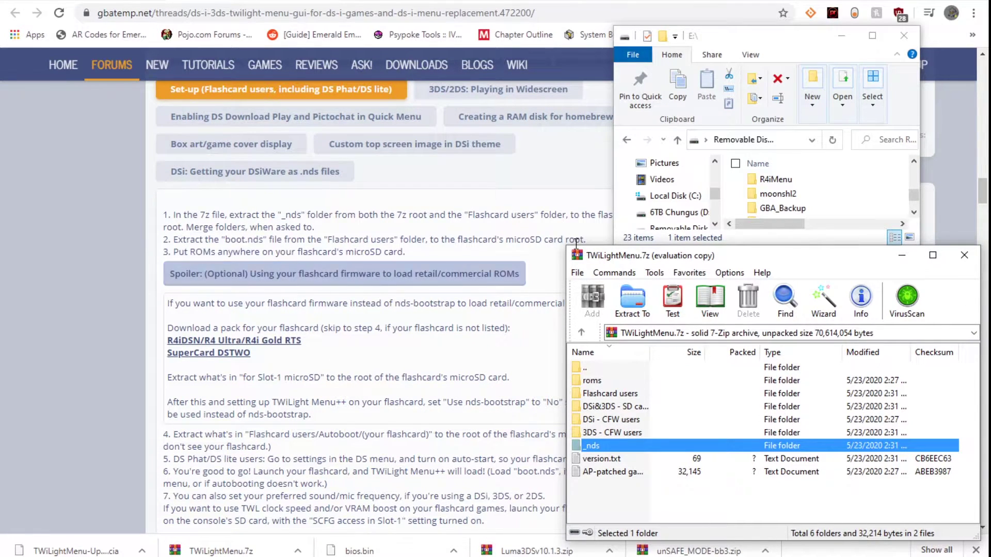
drag(677, 261, 168, 255)
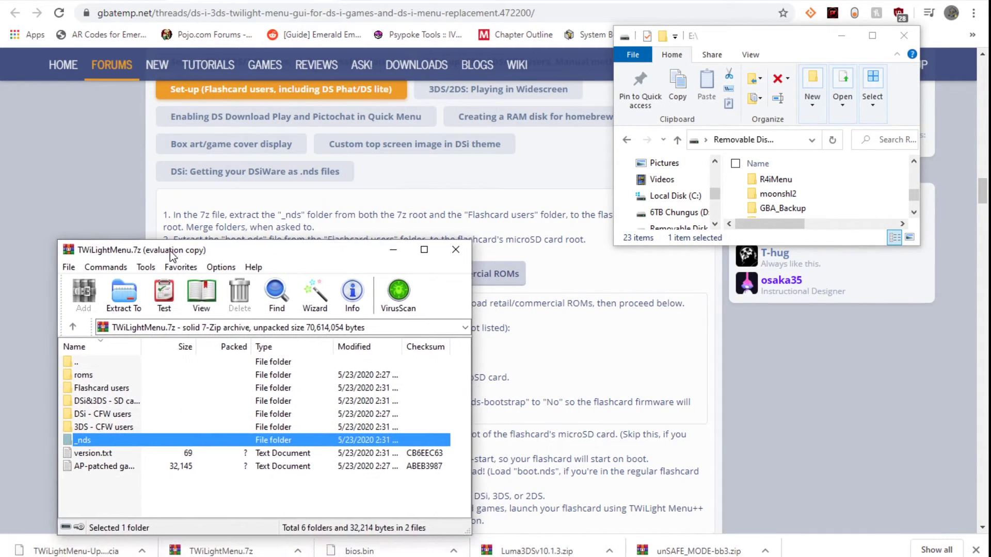
- Extract BOOT.NDS from the archive's Flashcard users folder to the root of removable disk E:
double_click(134, 389)
drag(260, 251, 232, 306)
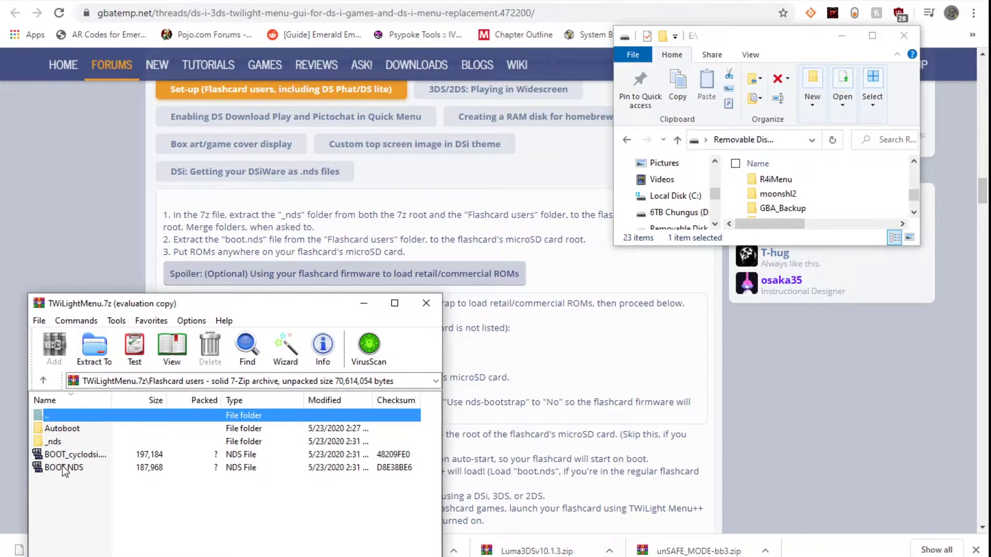
drag(60, 466, 705, 233)
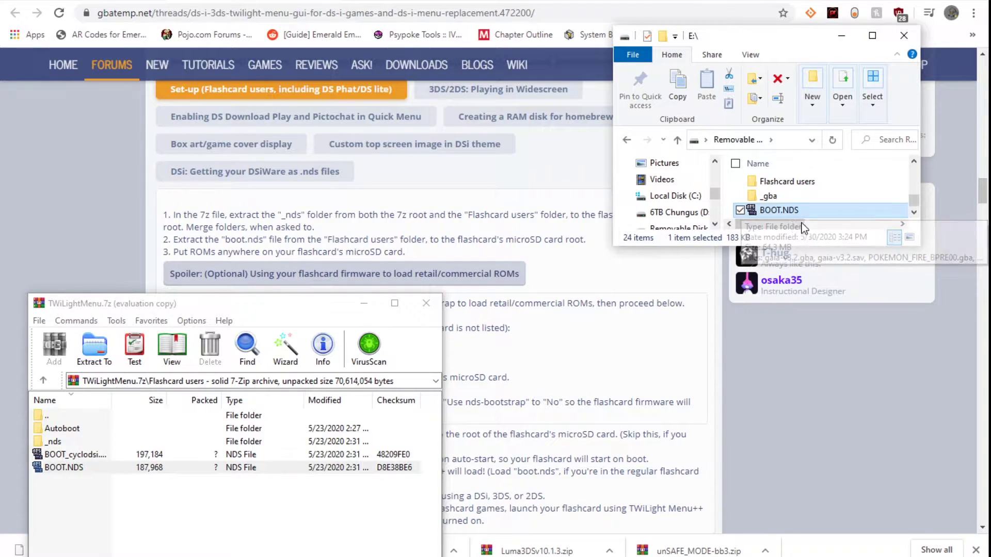
- Move the archive window off the flashcard instructions and read setup steps 4 to 7 on the GBAtemp page
drag(242, 301, 774, 280)
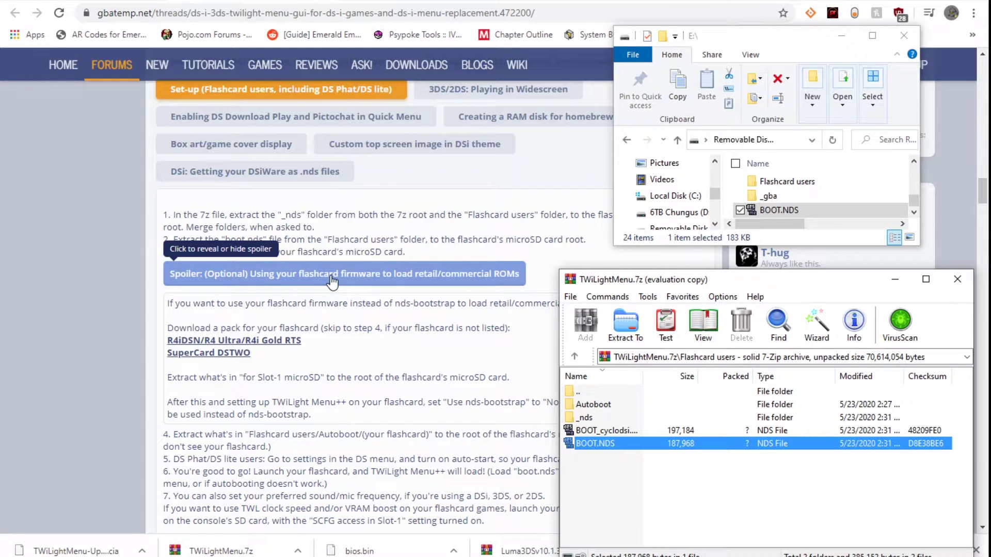
scroll(336, 287, down, 3)
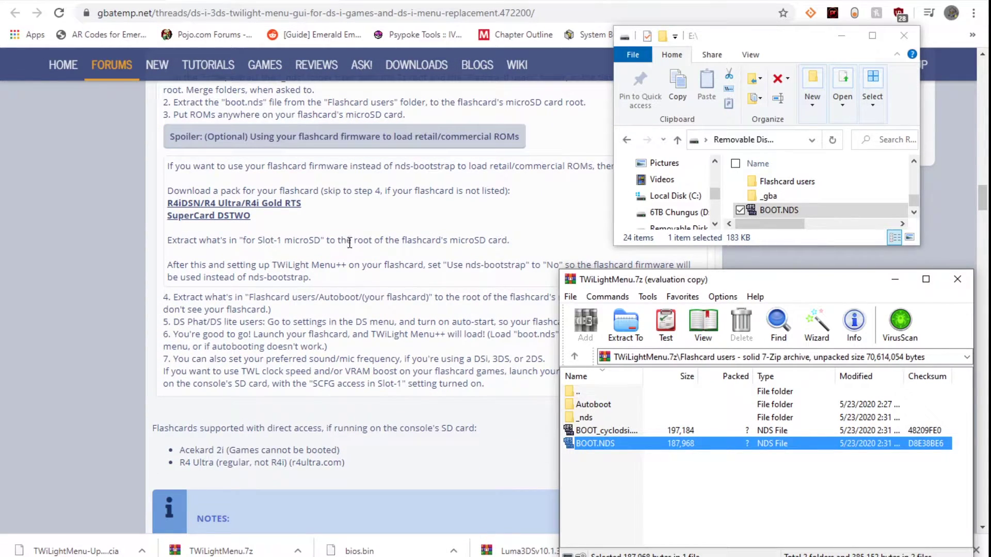
scroll(348, 242, up, 1)
scroll(343, 252, down, 2)
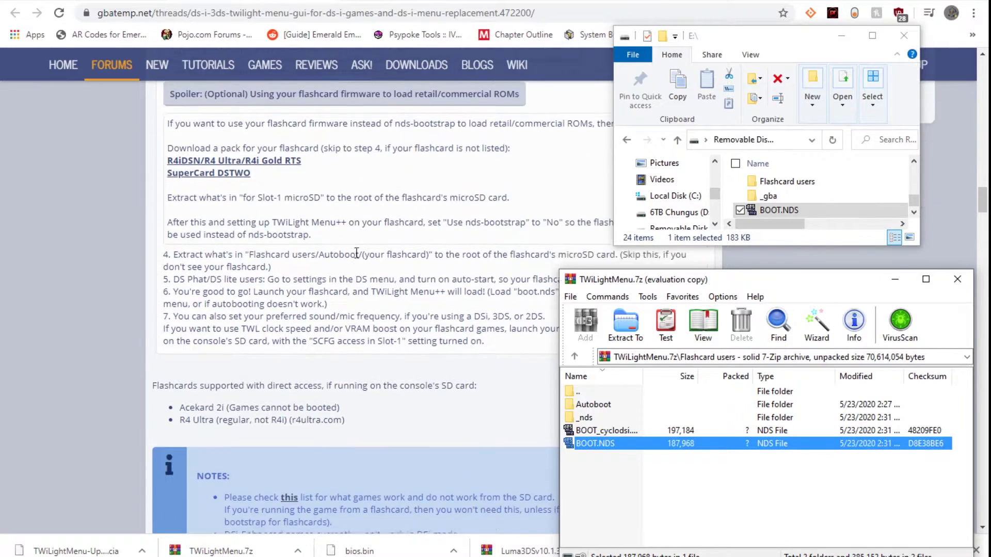
scroll(208, 253, up, 1)
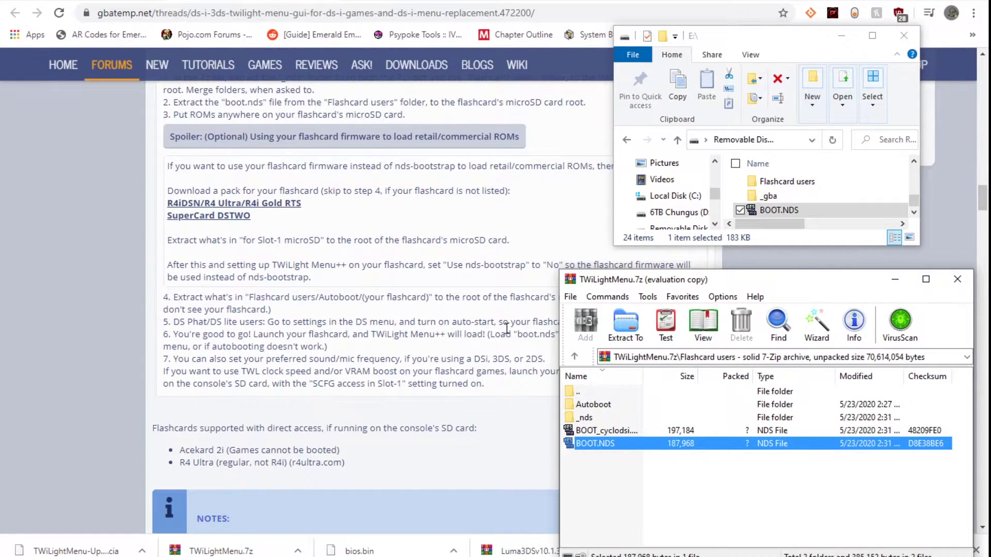
- In TWiLightMenu.7z, open the R4i-SDHC, R4i Gold (non-RTS), r4isdhc.com cards folder inside Flashcard users\Autoboot
drag(724, 286, 612, 246)
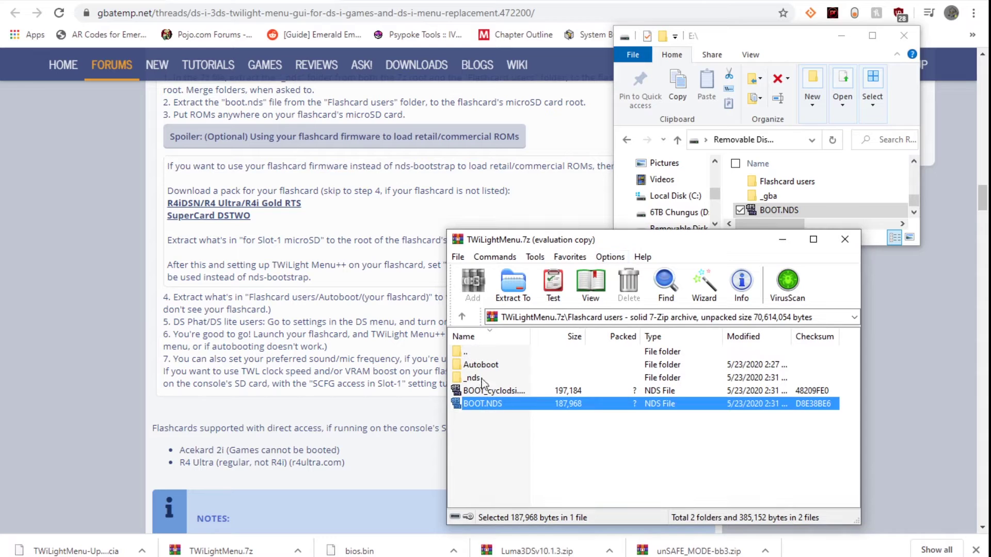
double_click(492, 365)
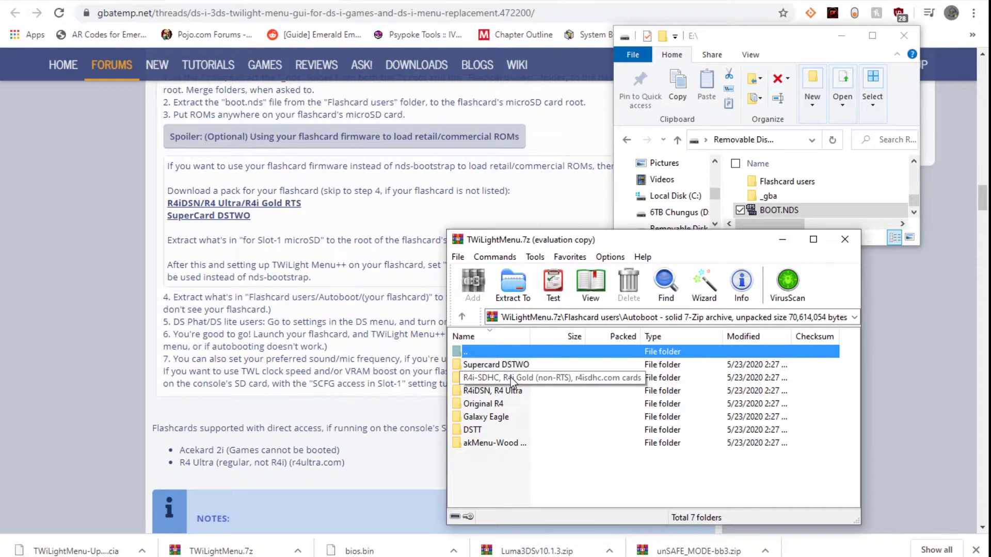
double_click(514, 378)
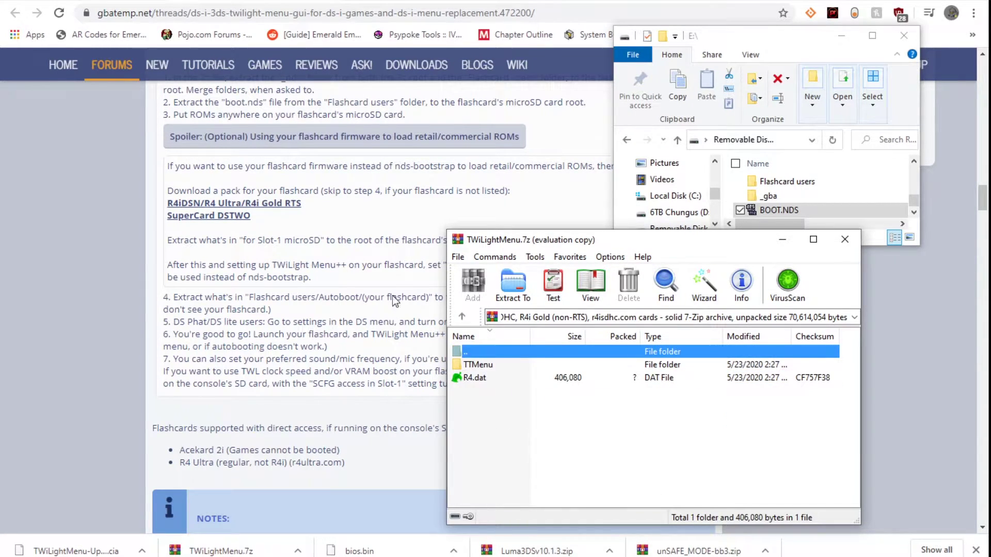
double_click(470, 355)
click(506, 364)
click(505, 378)
click(505, 391)
click(504, 416)
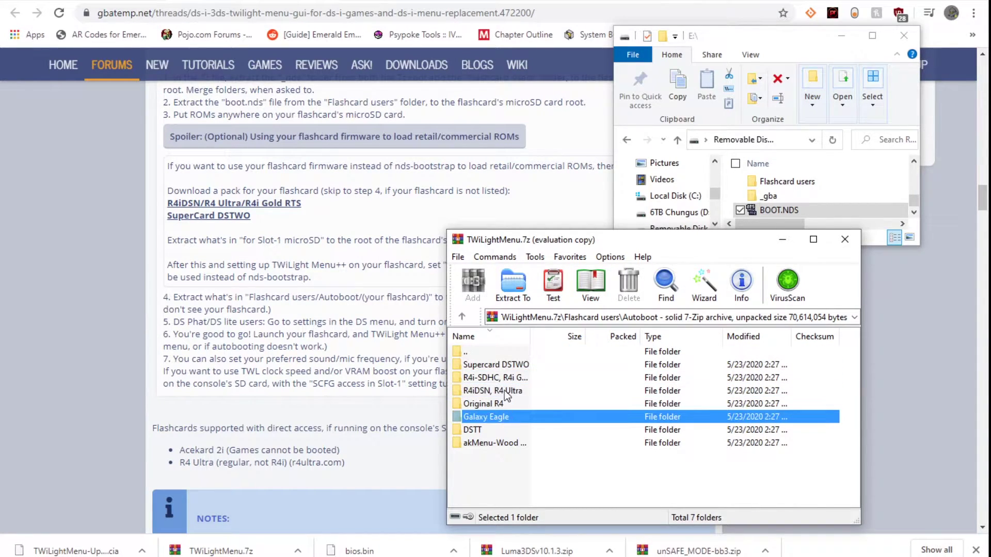
double_click(505, 378)
- Arrange the archive window and the E:\ folder window apart so the remaining setup instructions stay readable
drag(611, 245, 729, 278)
scroll(244, 336, down, 1)
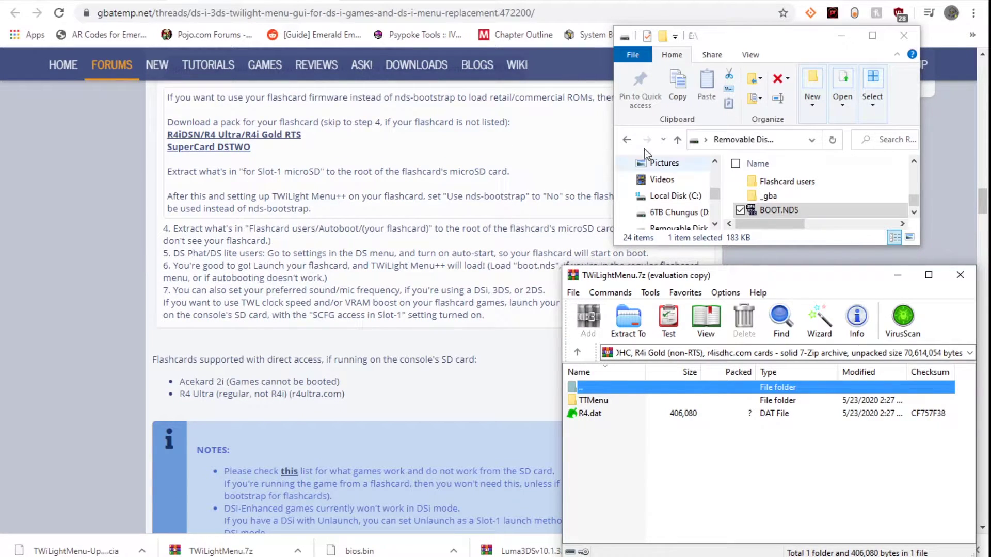
drag(723, 40, 698, 29)
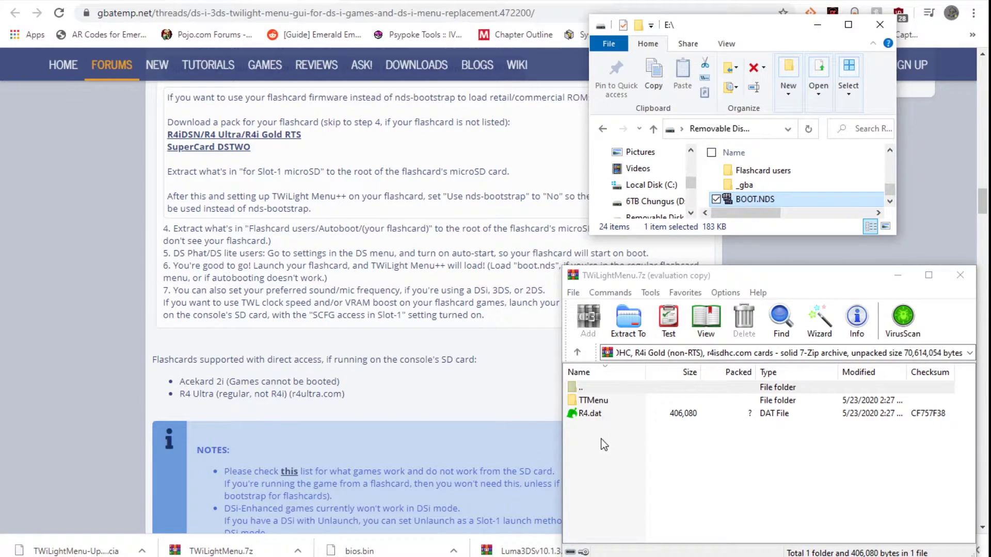
- Extract TTMenu and R4.dat from the R4i-SDHC autoboot folder to the root of E:, merging with the existing TTMenu folder
click(597, 389)
click(602, 405)
shift+click(669, 416)
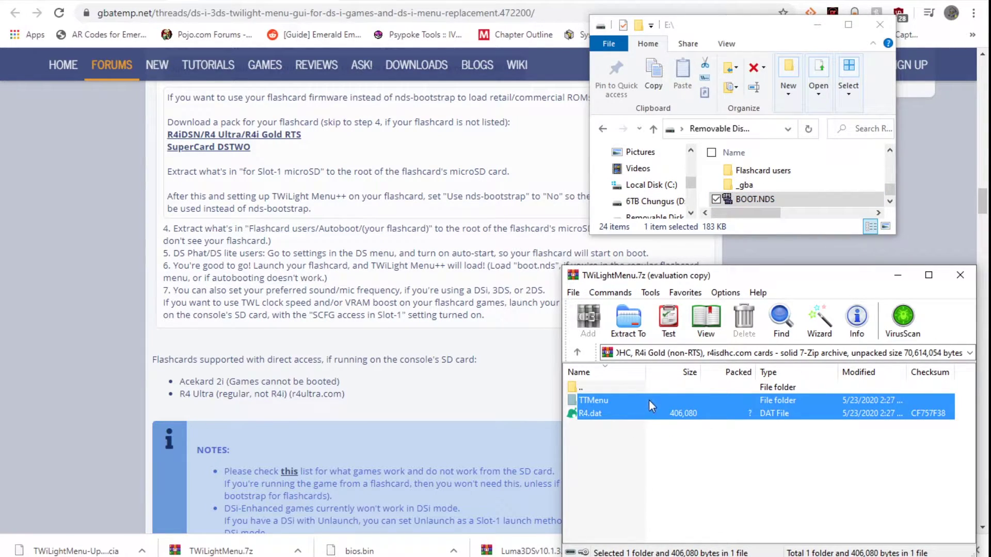
drag(599, 404, 667, 156)
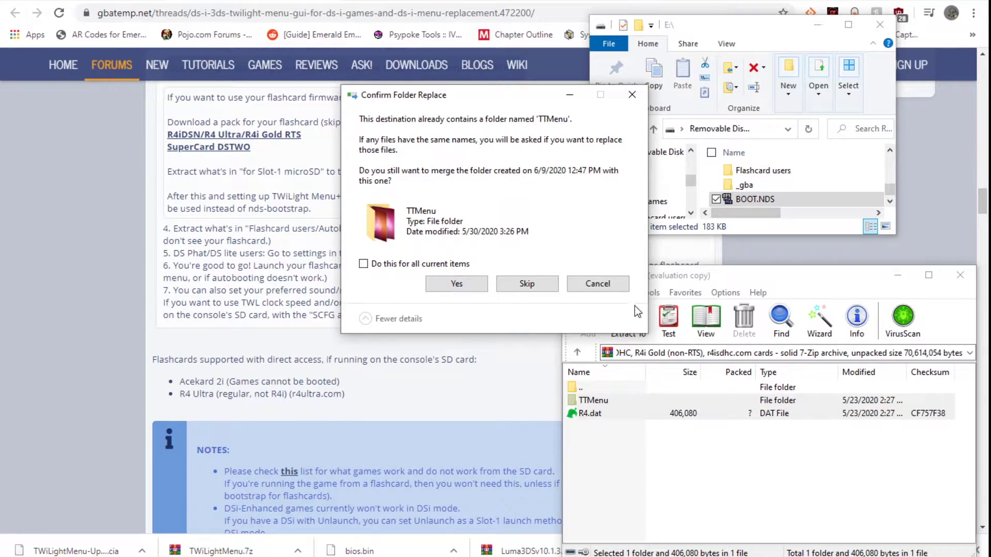
click(469, 282)
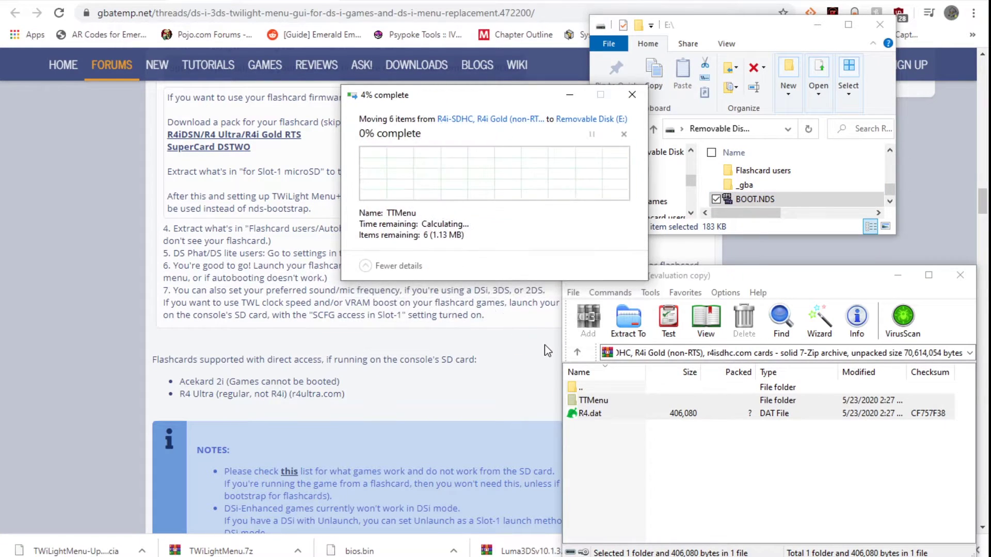
click(507, 180)
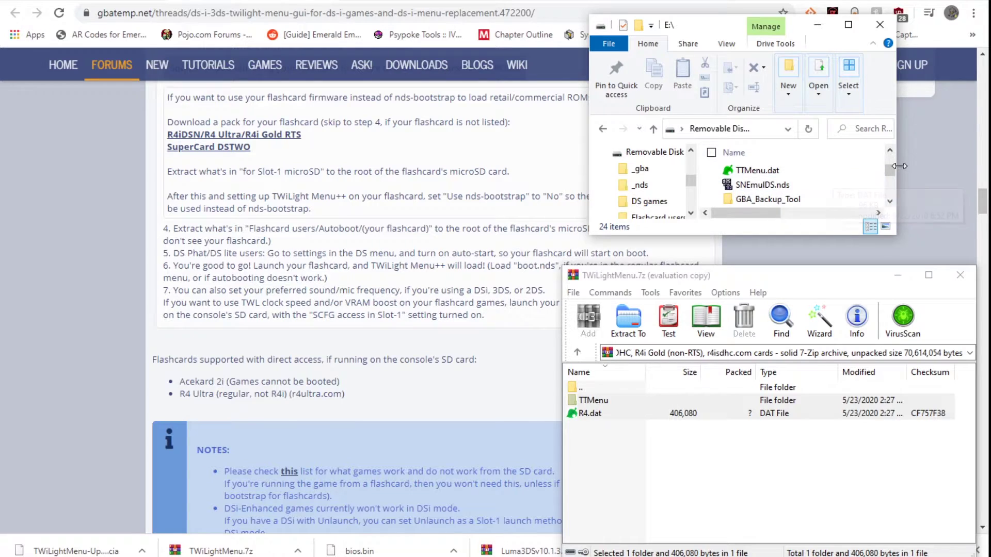
scroll(886, 202, down, 4)
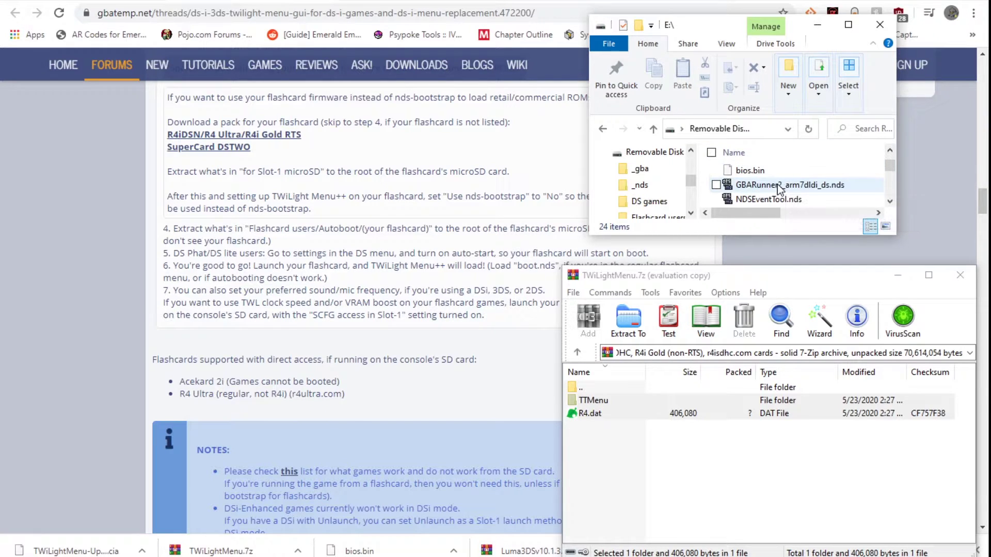
drag(890, 166, 891, 190)
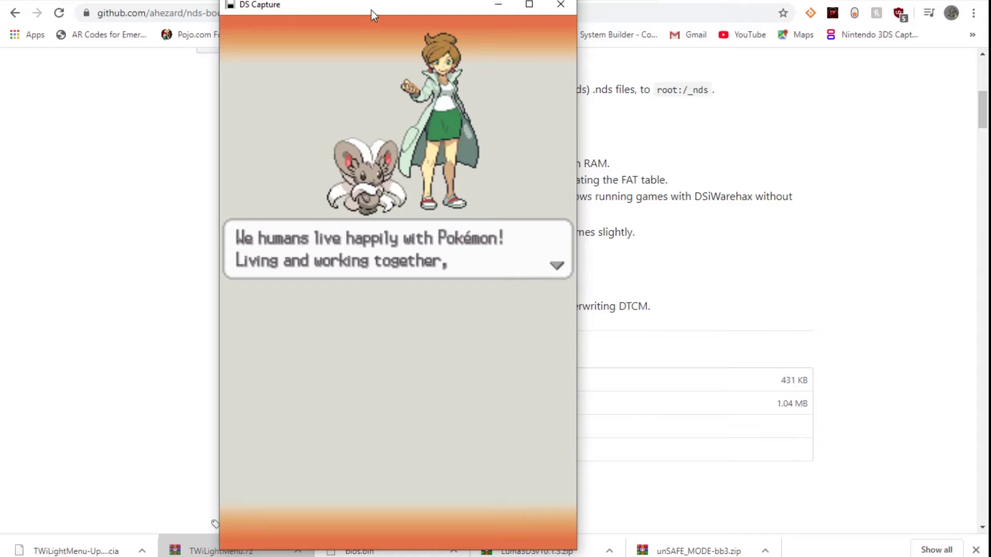
- Switch to the nds-bootstrap releases page in the browser and review the v0.35.1 instructions and assets
key(alt+Tab)
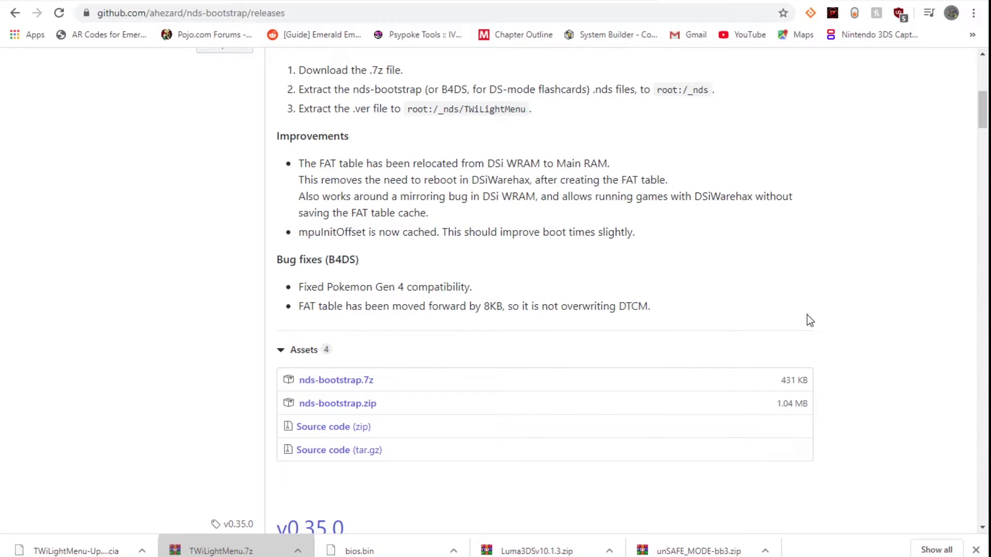
scroll(507, 333, up, 4)
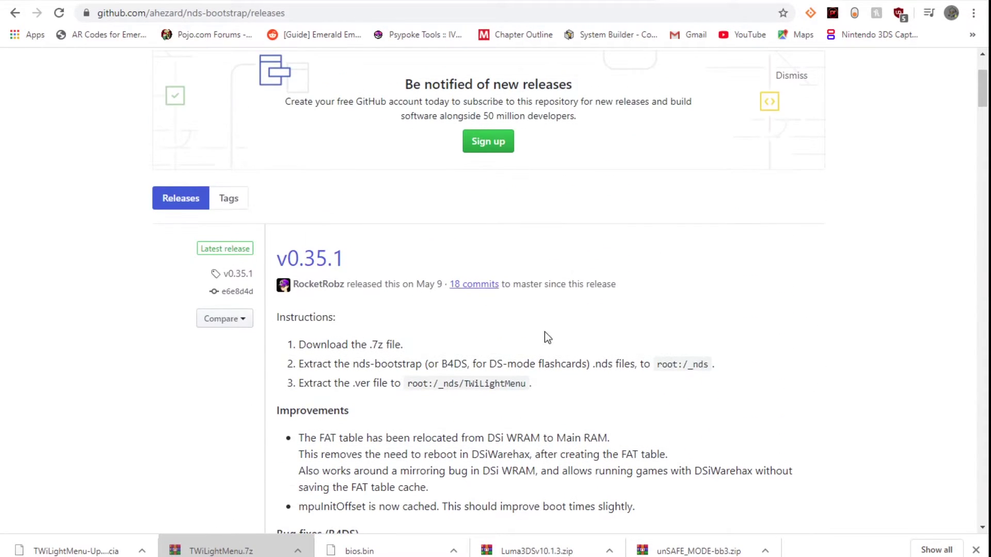
scroll(402, 367, down, 3)
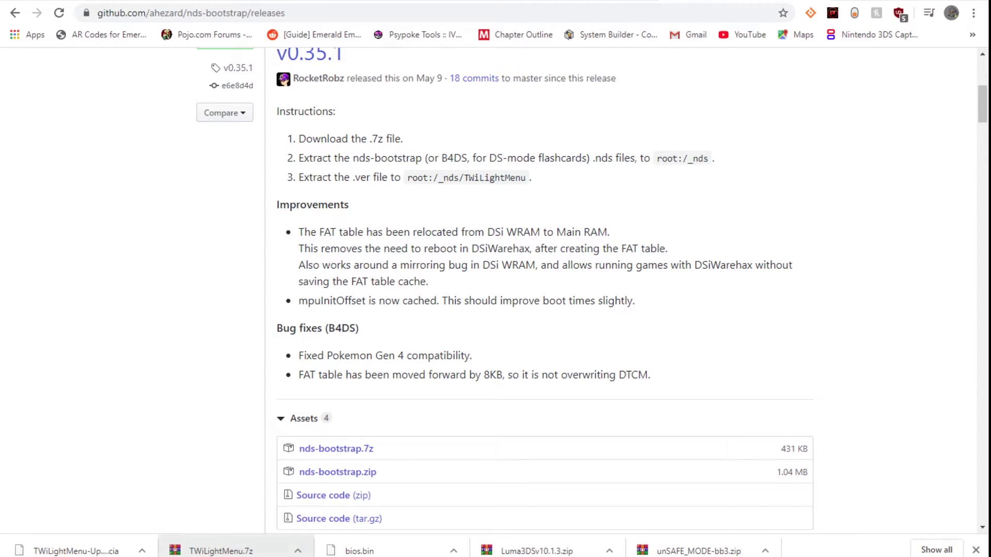
- Reopen TWiLightMenu.7z and examine the NDS files inside the Flashcard users\_nds folder
click(212, 553)
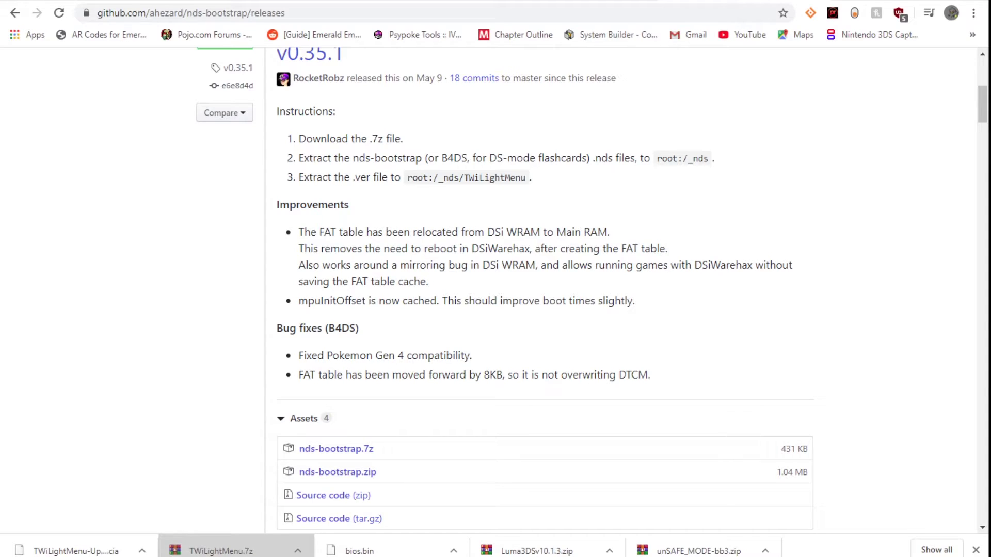
double_click(176, 272)
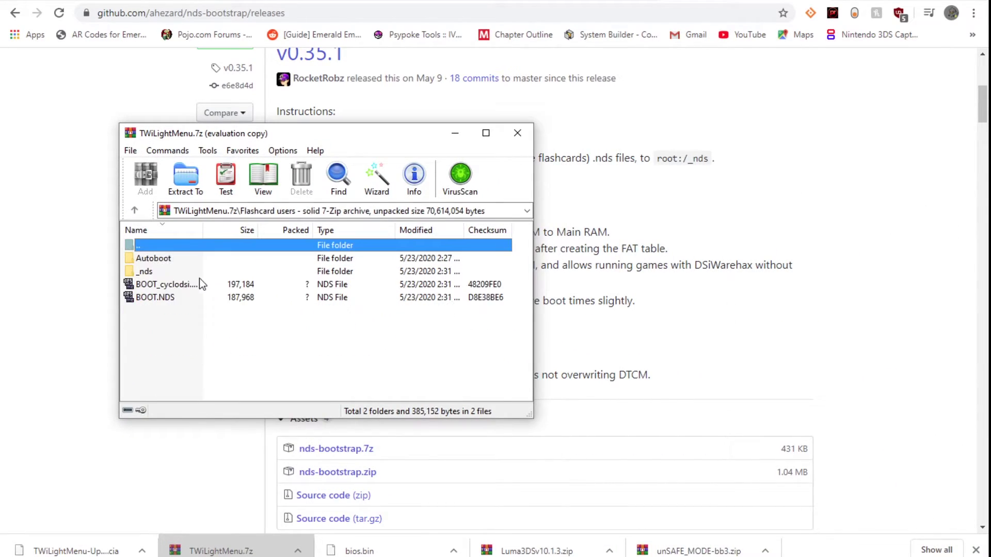
double_click(142, 271)
drag(193, 313, 175, 256)
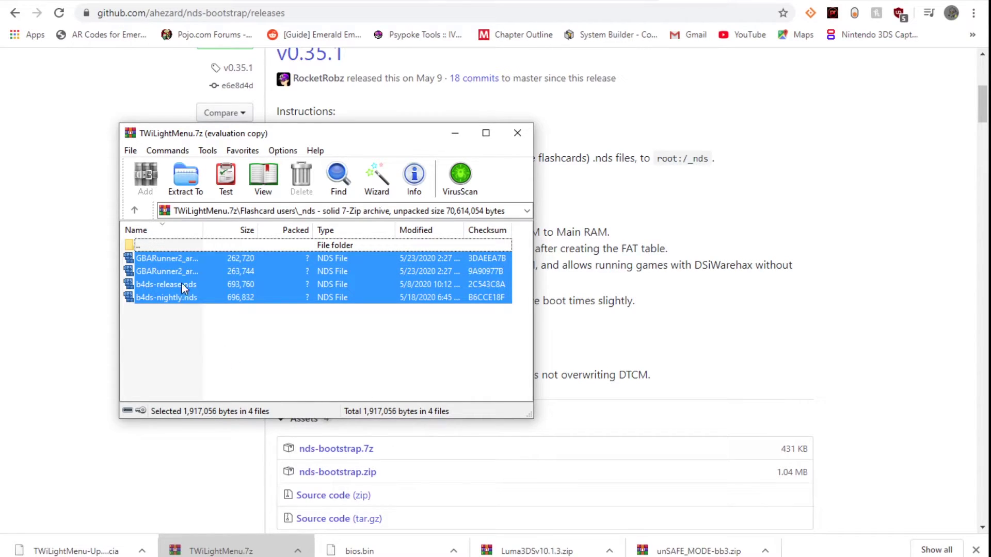
click(172, 246)
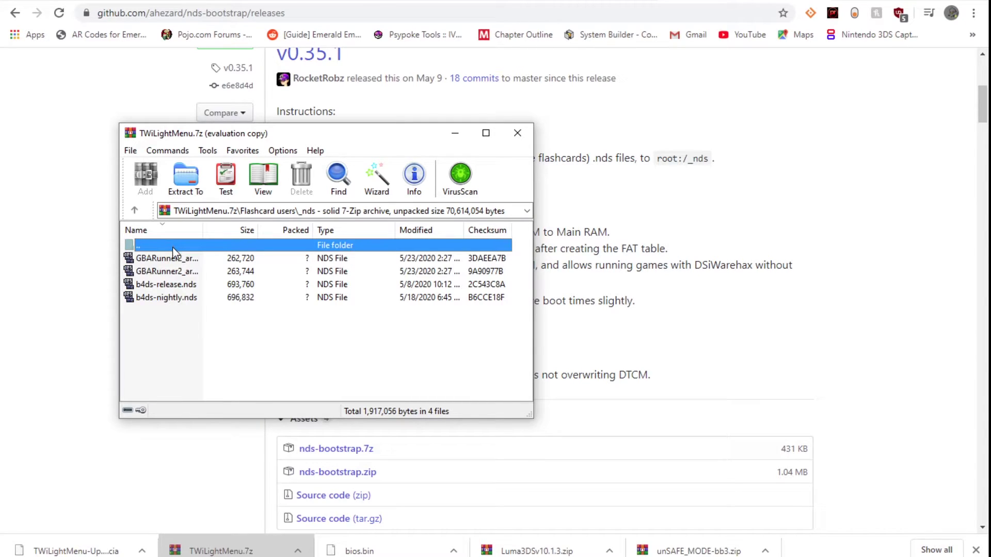
double_click(172, 247)
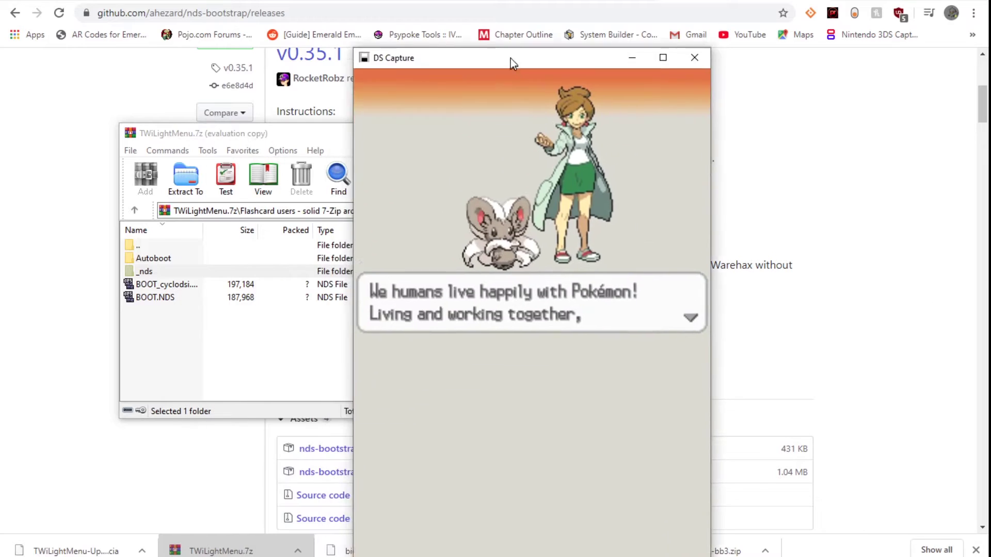
- Move the DS Capture window aside and close the archive and Downloads windows, keeping the E:\ folder window in view
drag(510, 58, 263, 66)
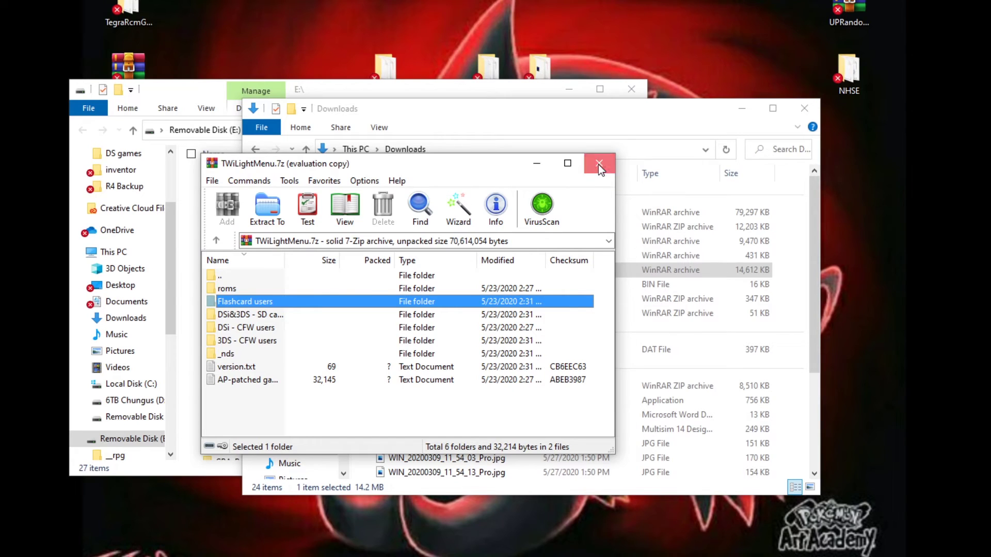
click(598, 162)
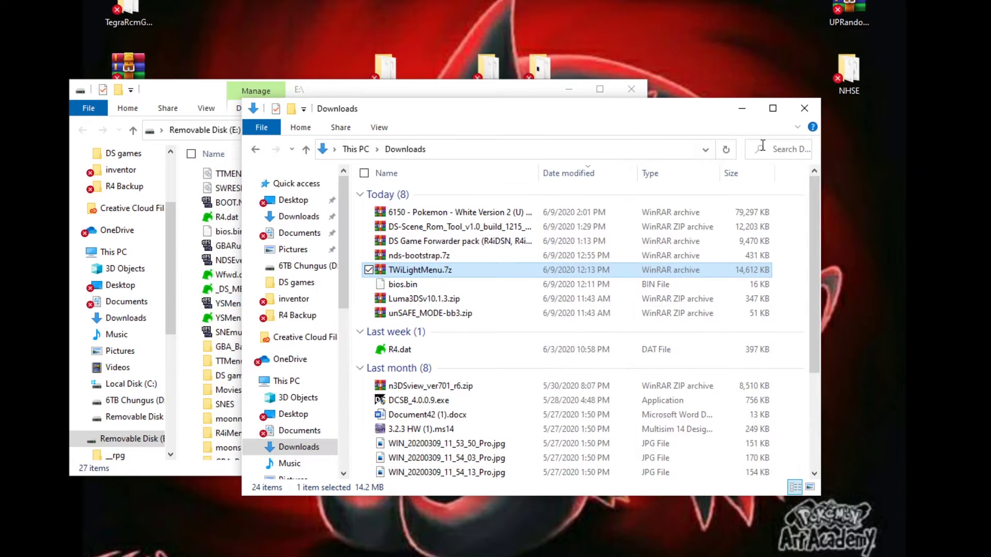
click(798, 113)
drag(324, 97, 409, 102)
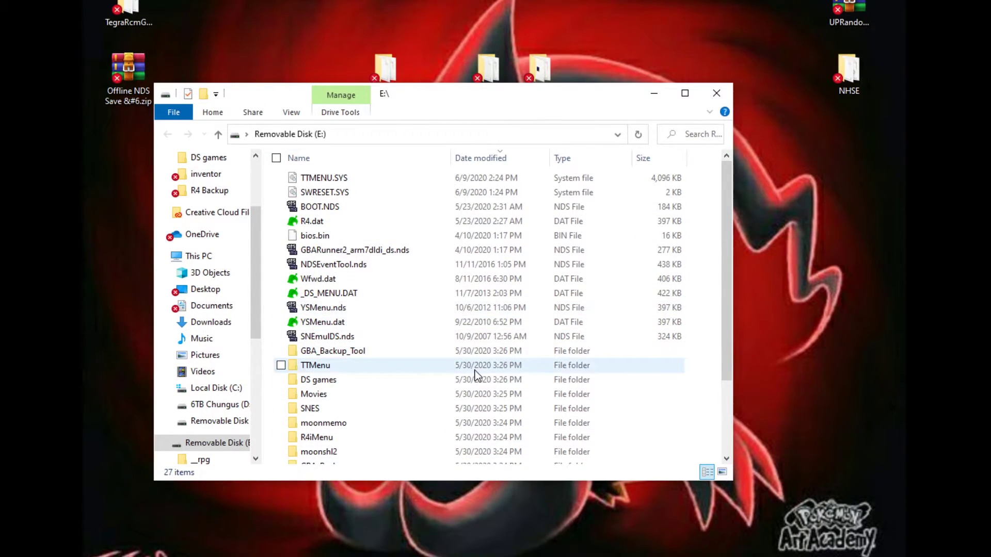
- Look through the files and folders in the root of removable disk E: for leftover flashcard items
scroll(468, 370, down, 1)
scroll(467, 382, down, 1)
scroll(483, 405, up, 2)
scroll(496, 377, down, 2)
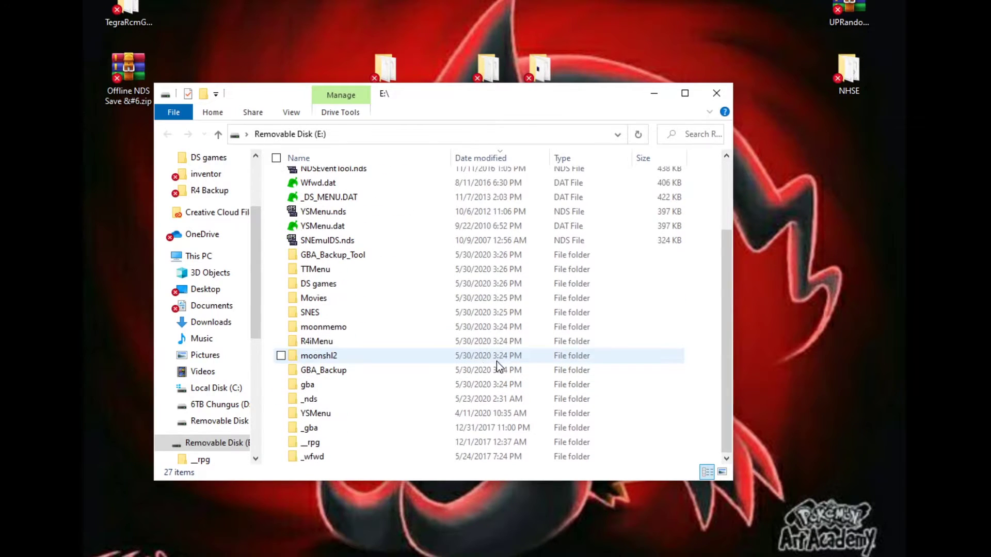
scroll(639, 447, up, 2)
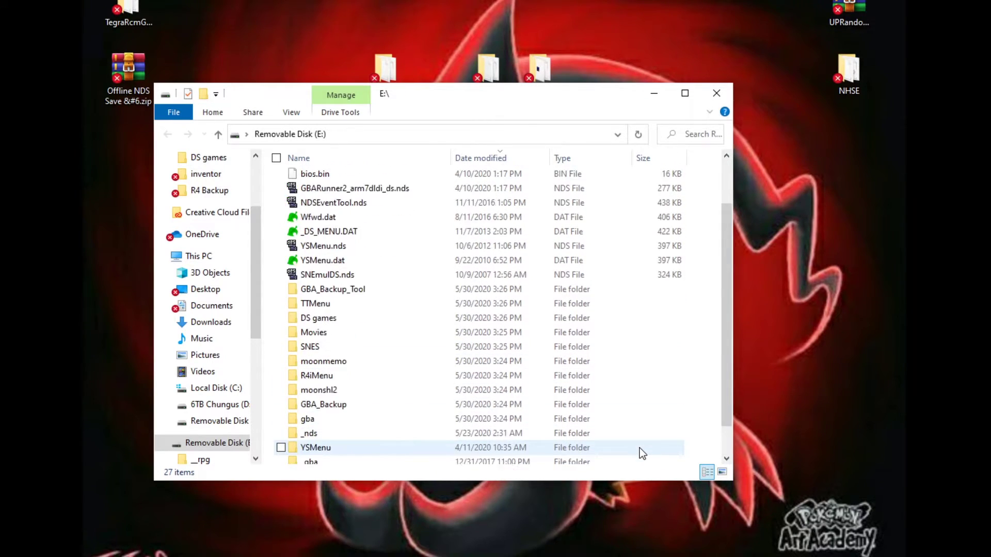
scroll(629, 422, up, 1)
scroll(614, 398, down, 3)
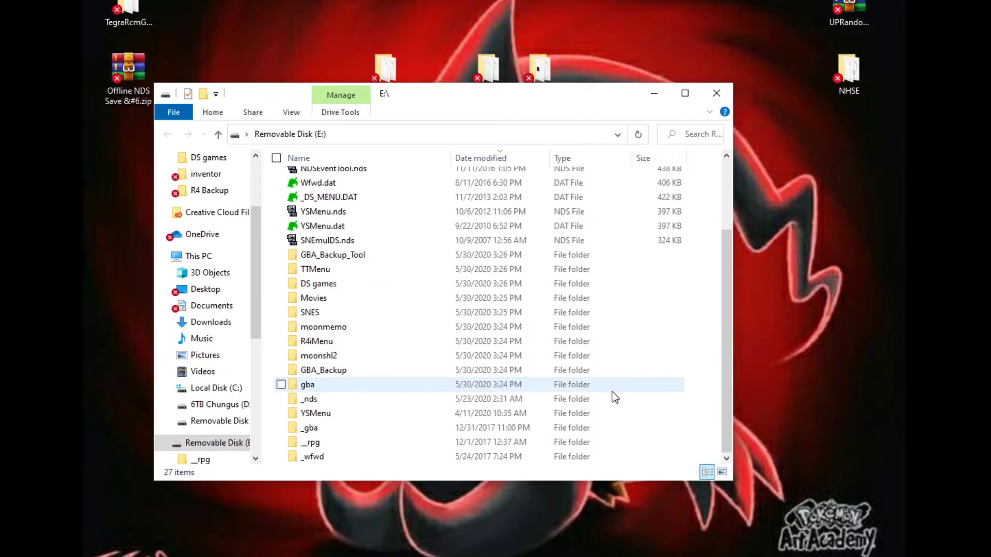
- Permanently delete the __rpg and _wfwd folders plus Wfwd.dat and _DS_MENU.DAT from the root of E:, including the system files inside them
click(280, 457)
click(281, 442)
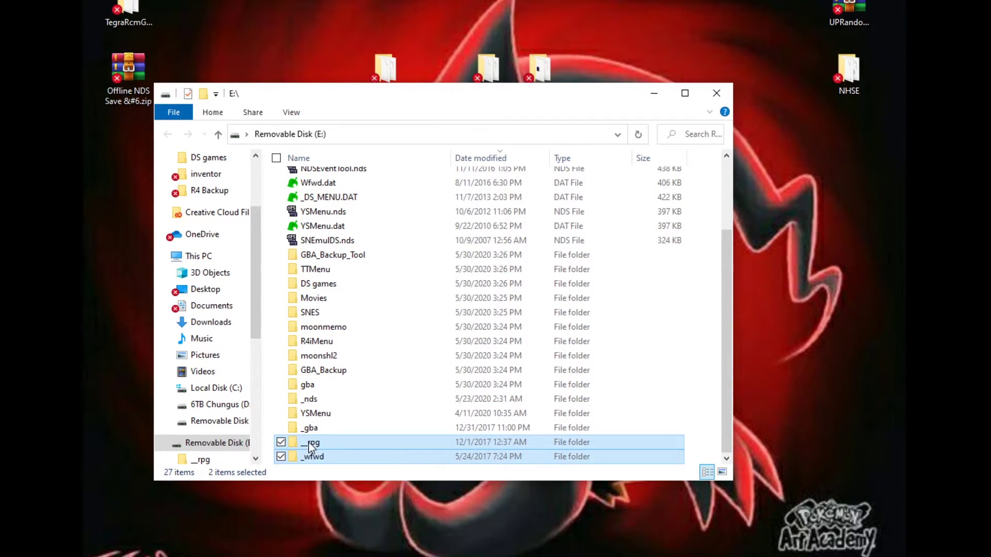
scroll(309, 413, up, 3)
click(280, 279)
click(280, 294)
scroll(347, 322, down, 3)
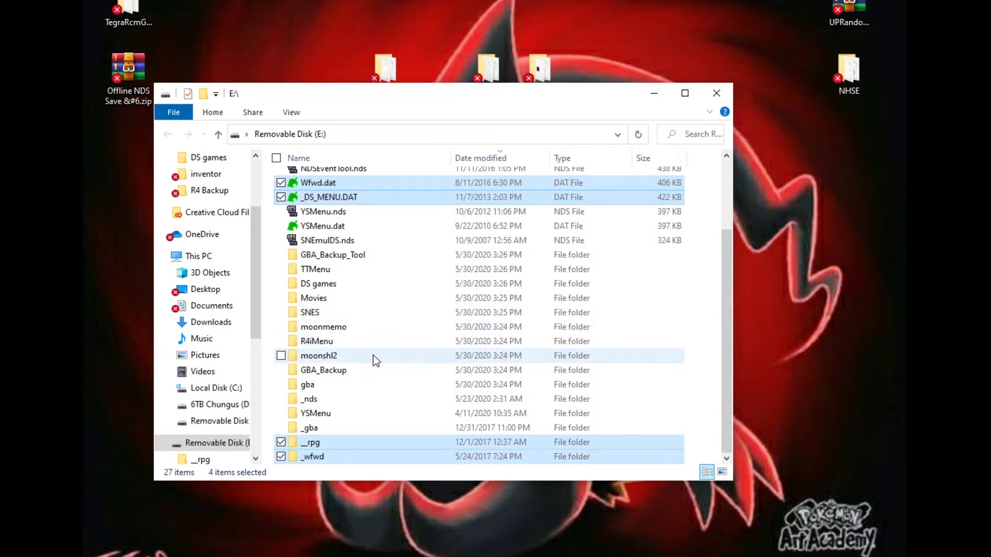
scroll(370, 349, up, 2)
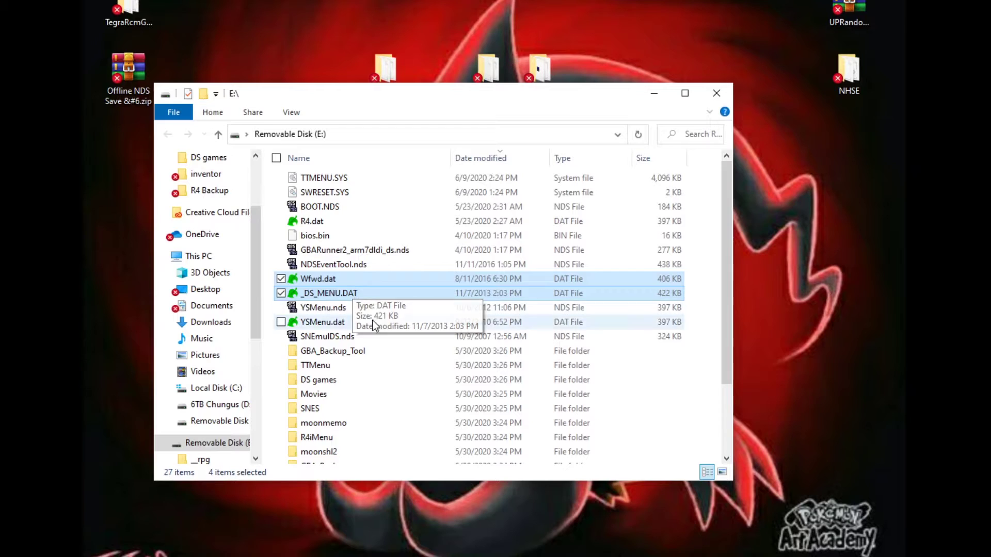
right_click(363, 287)
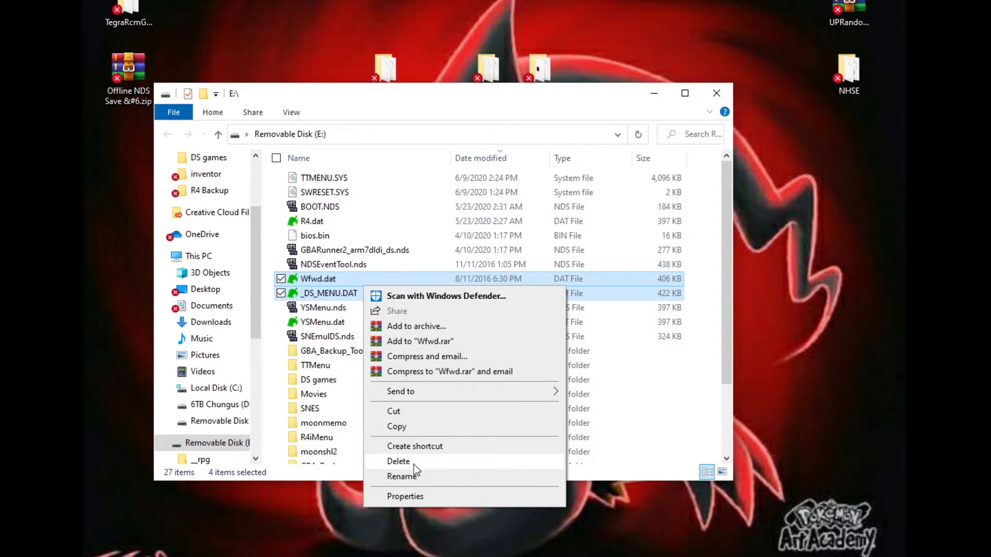
click(408, 462)
click(547, 290)
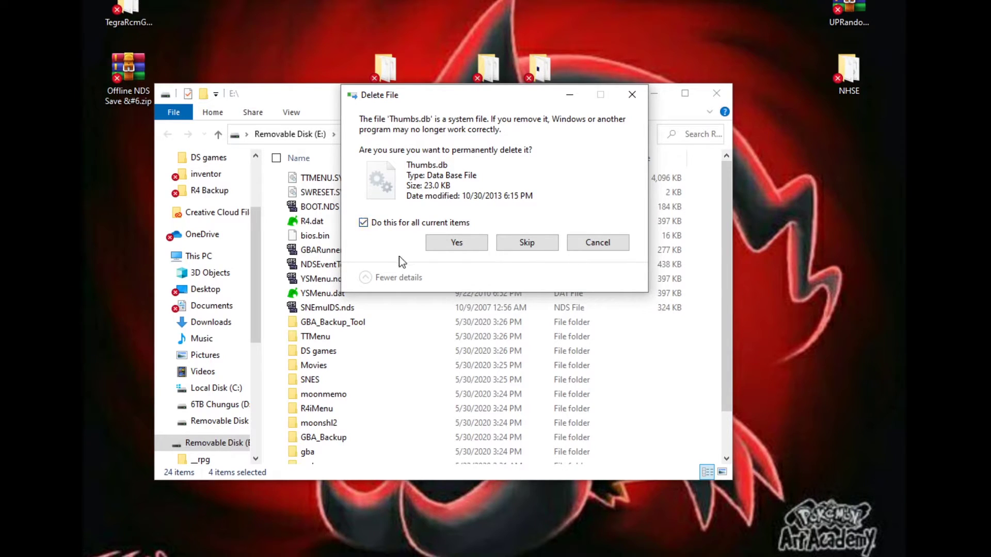
click(472, 247)
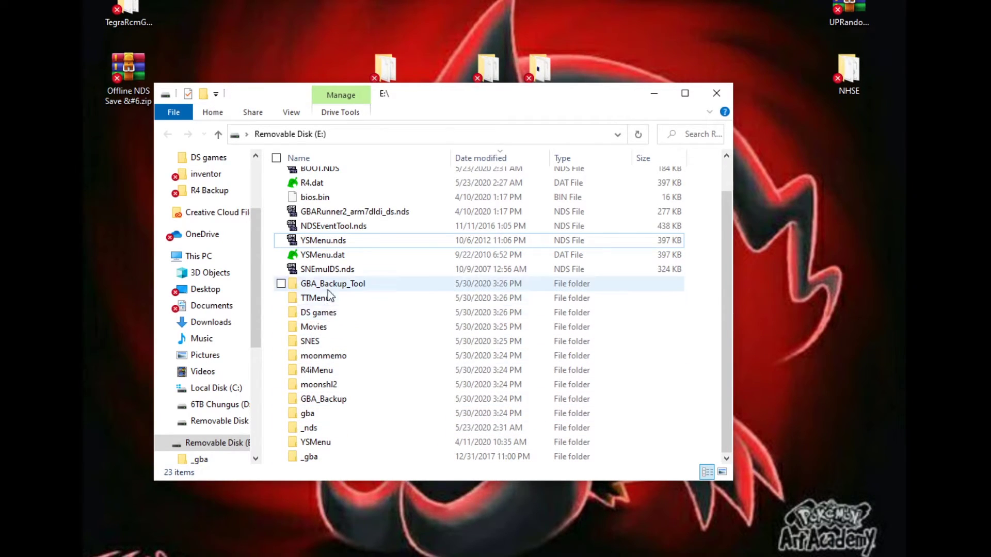
- Look through the remaining items in the root of E:, checking the R4.dat, BOOT.NDS and YSMenu.dat boot files
scroll(345, 445, up, 1)
scroll(345, 438, down, 1)
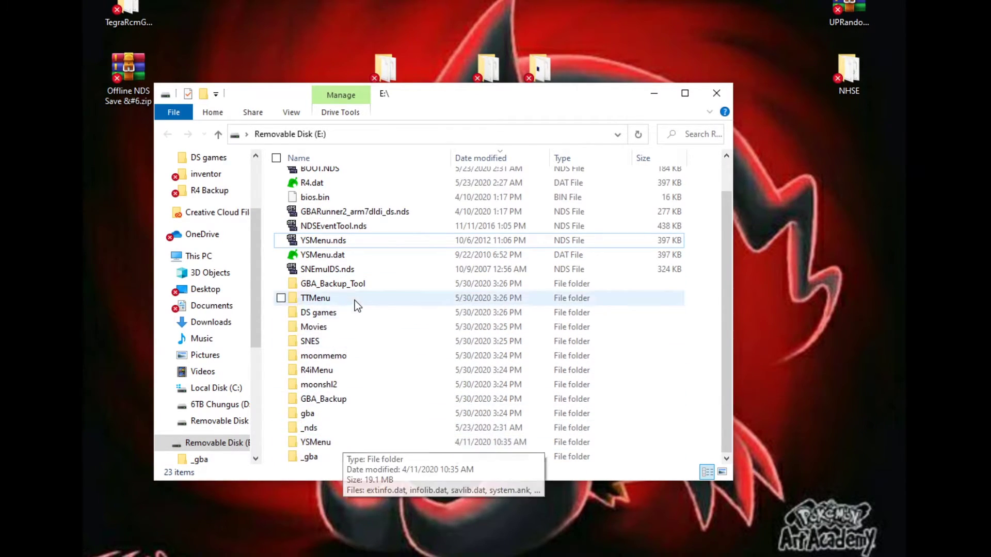
scroll(356, 302, up, 1)
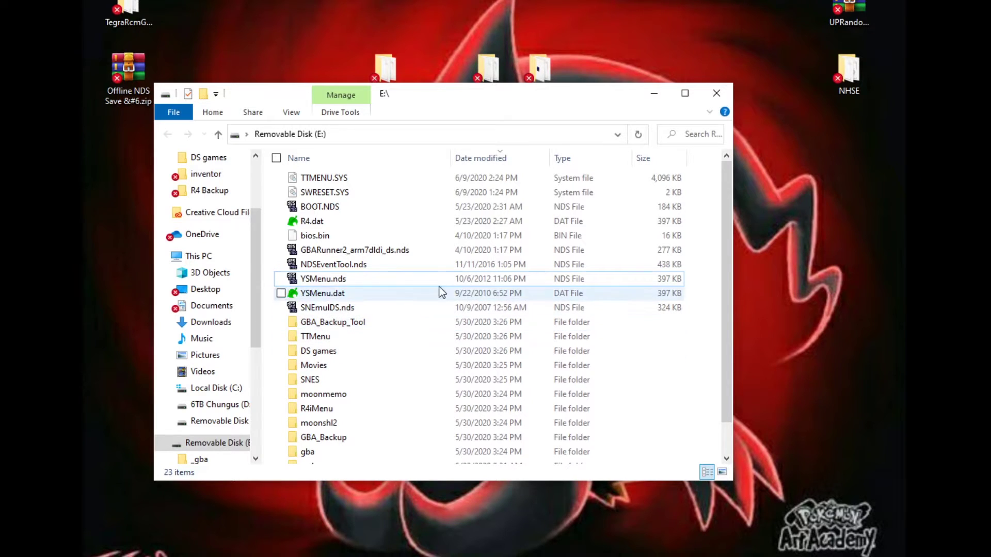
scroll(330, 400, down, 1)
scroll(333, 396, up, 1)
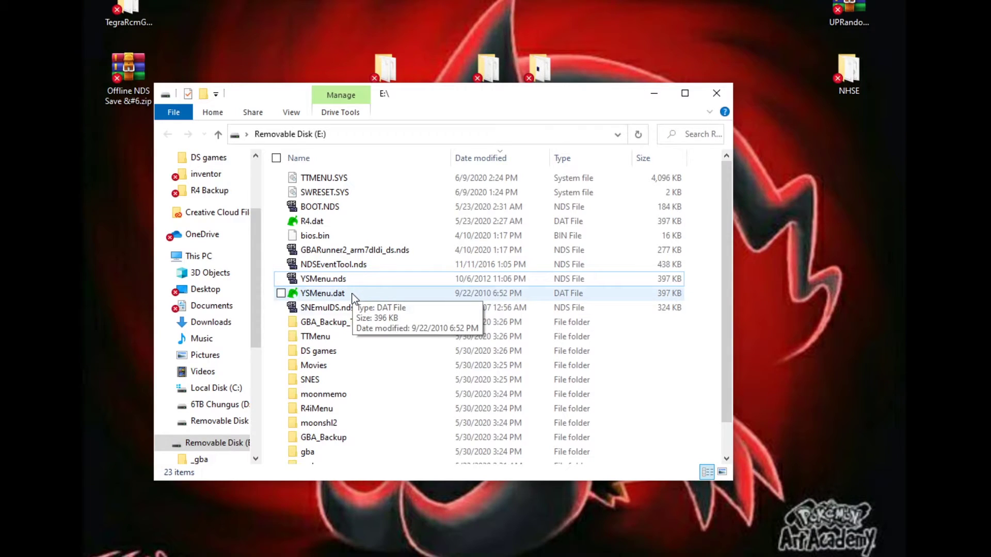
click(330, 221)
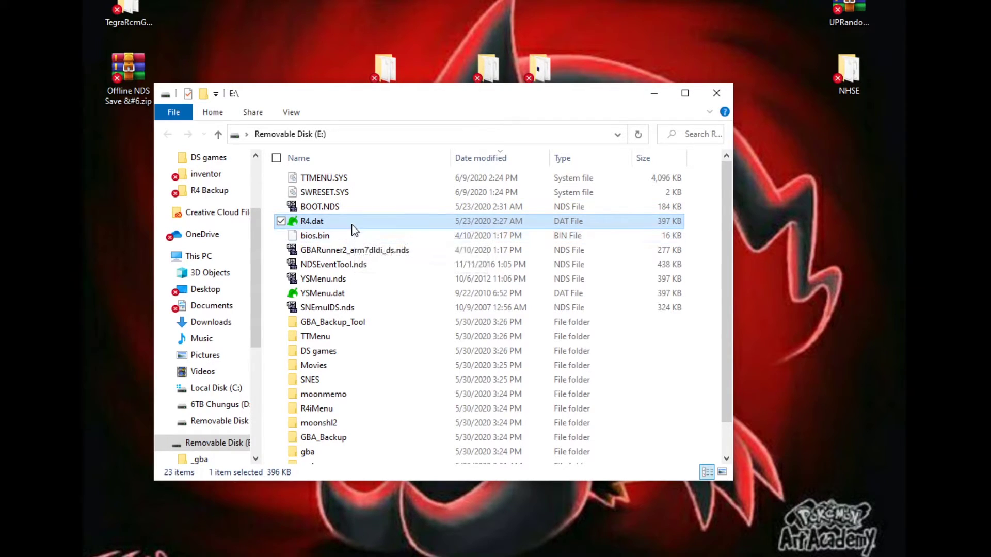
click(340, 207)
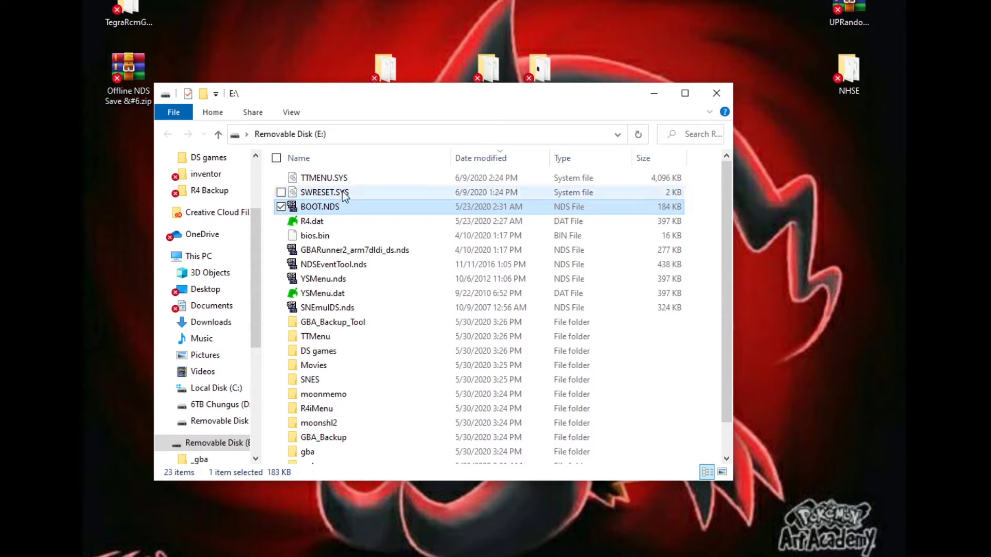
click(355, 294)
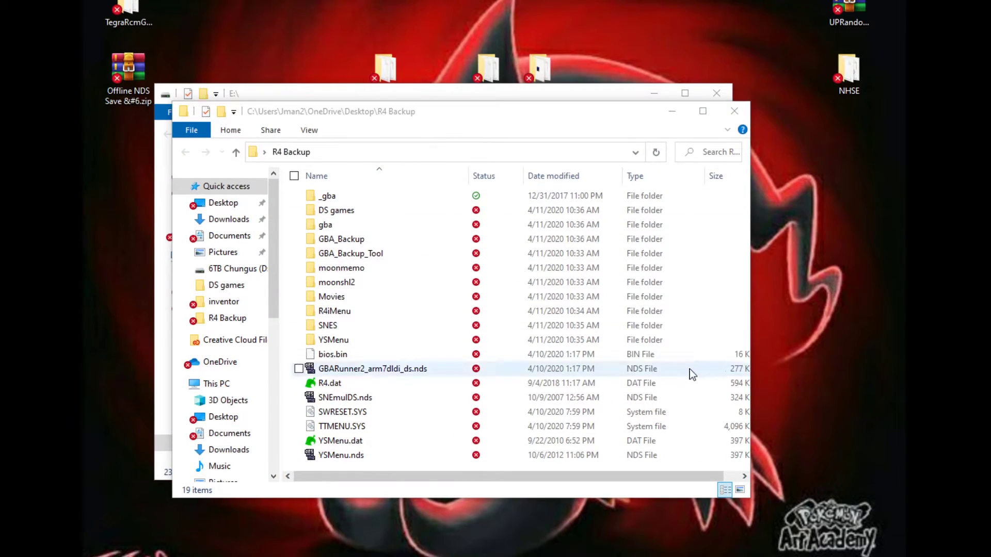
- Examine the original flashcard files in the R4 Backup folder and close its window
scroll(336, 413, right, 1)
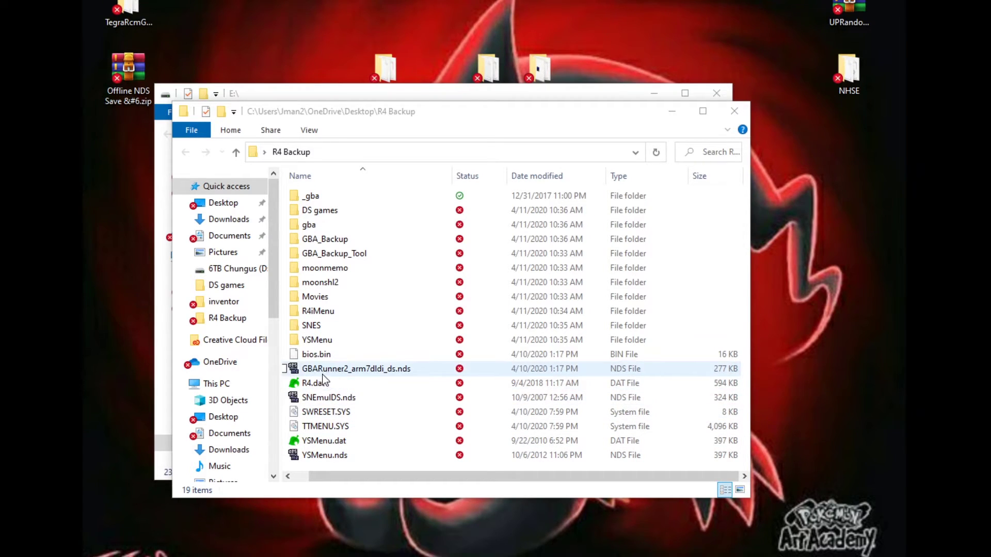
drag(377, 481, 365, 482)
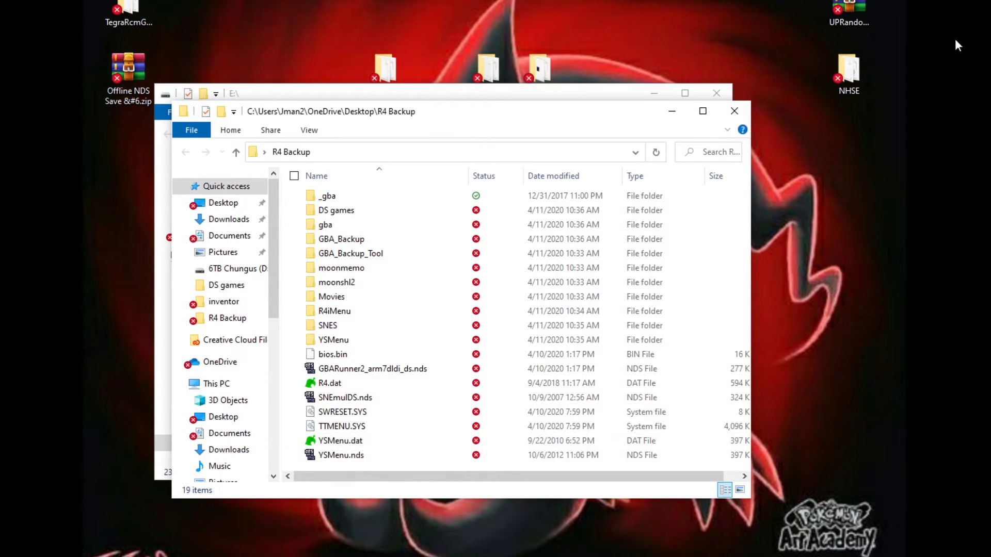
click(736, 112)
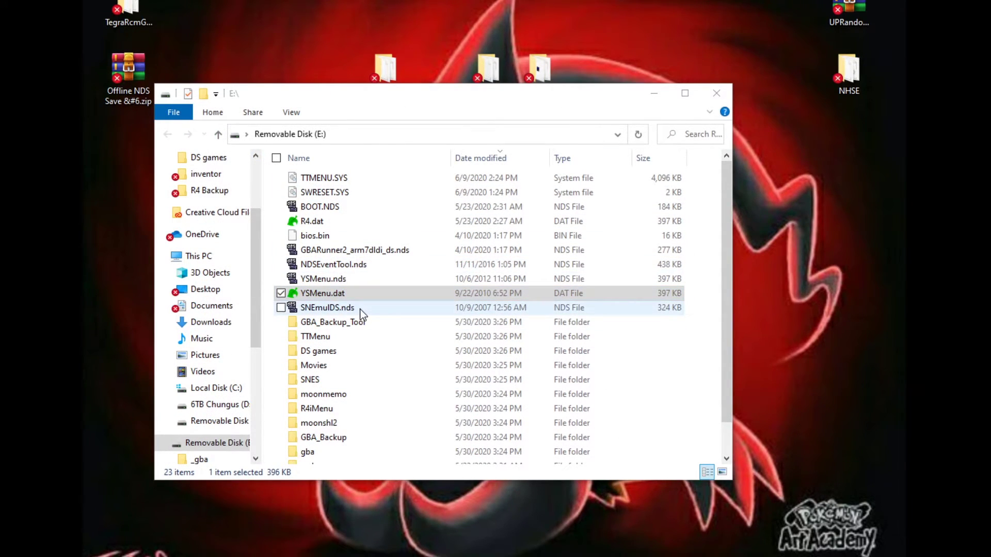
- Locate the TTMenu and YSMenu folders in the root of E: and highlight each one in turn
scroll(368, 324, down, 1)
click(329, 294)
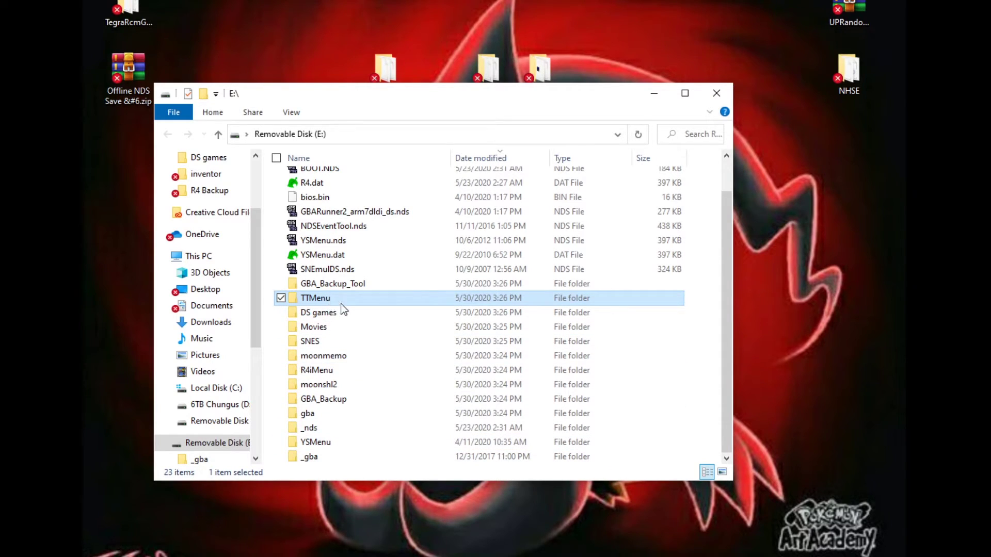
click(336, 442)
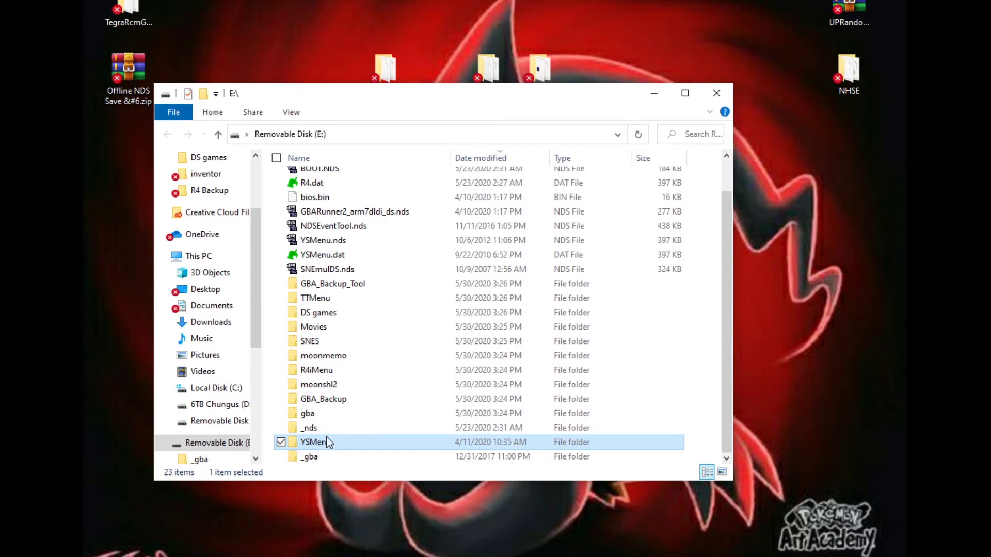
click(330, 297)
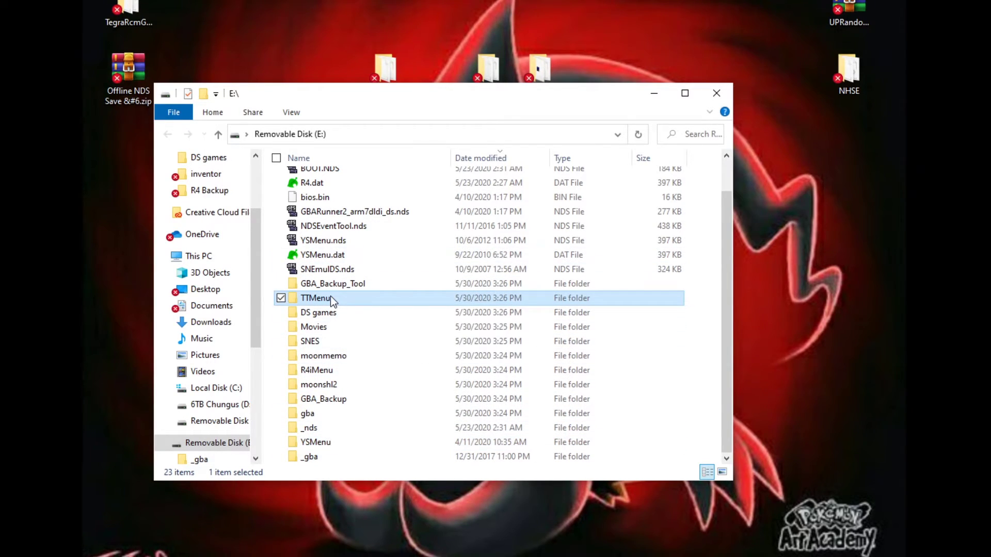
click(334, 442)
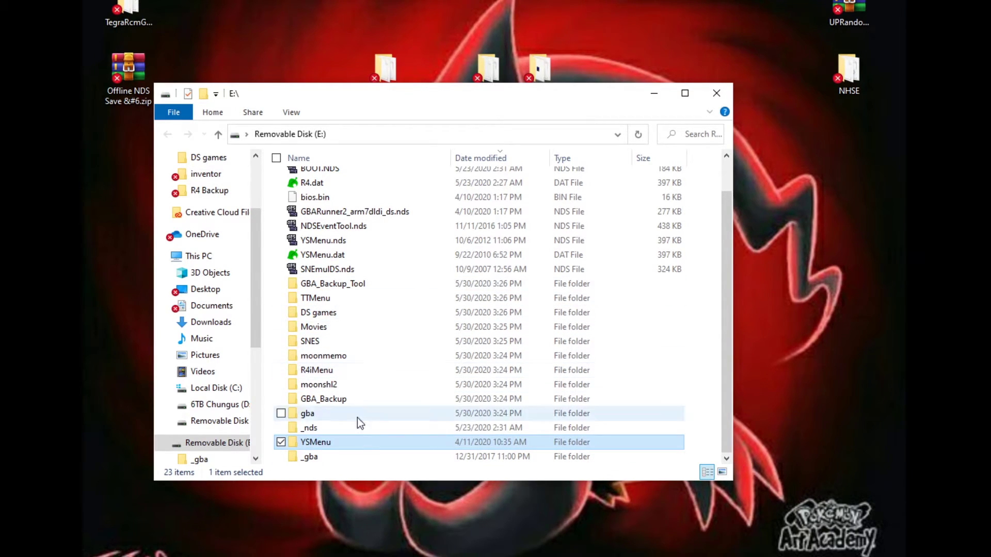
- Open the _nds folder on E: and select all of its NDS files, from b4ds-nightly.nds to nds-bootstrap-release.nds, leaving out nds-bootstrap.ini
click(321, 430)
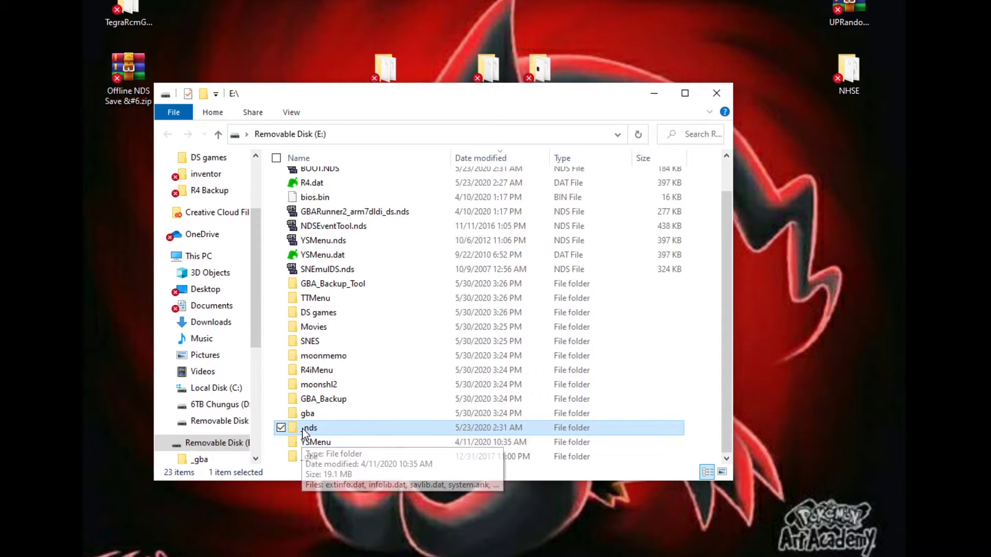
double_click(327, 428)
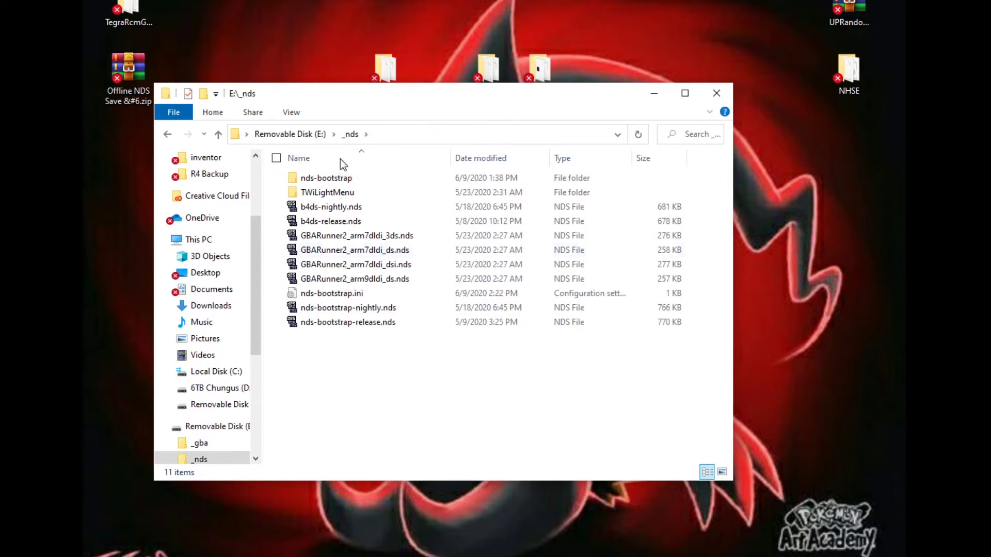
click(281, 207)
click(281, 221)
click(281, 236)
click(280, 250)
click(281, 264)
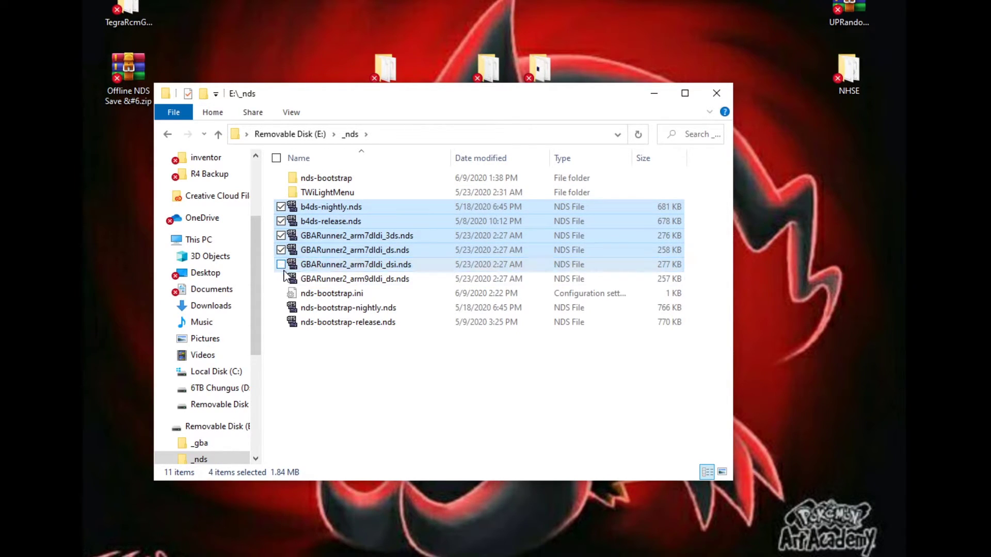
click(281, 265)
click(281, 278)
click(281, 308)
click(281, 322)
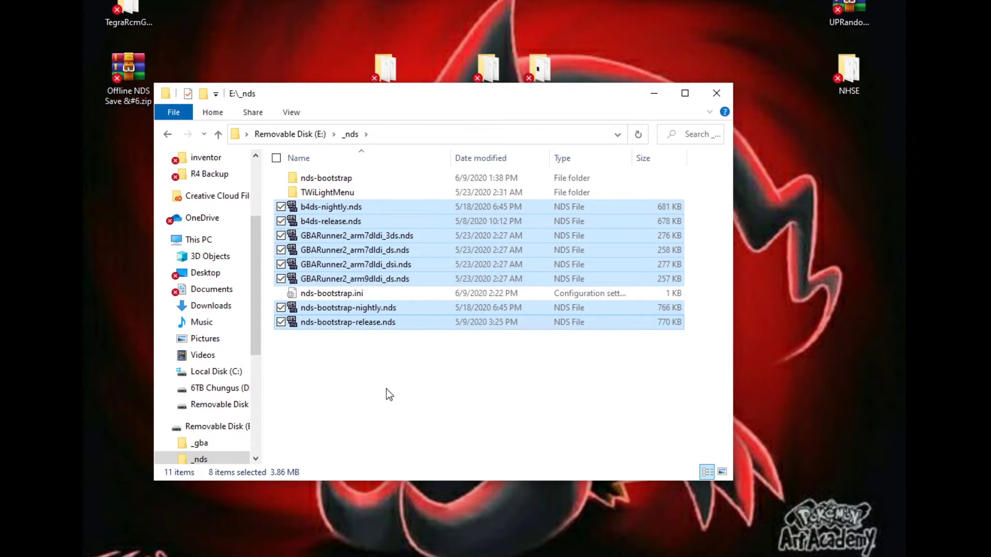
- Review the contents of the TWiLightMenu folder inside _nds and return to the root of E:
double_click(349, 193)
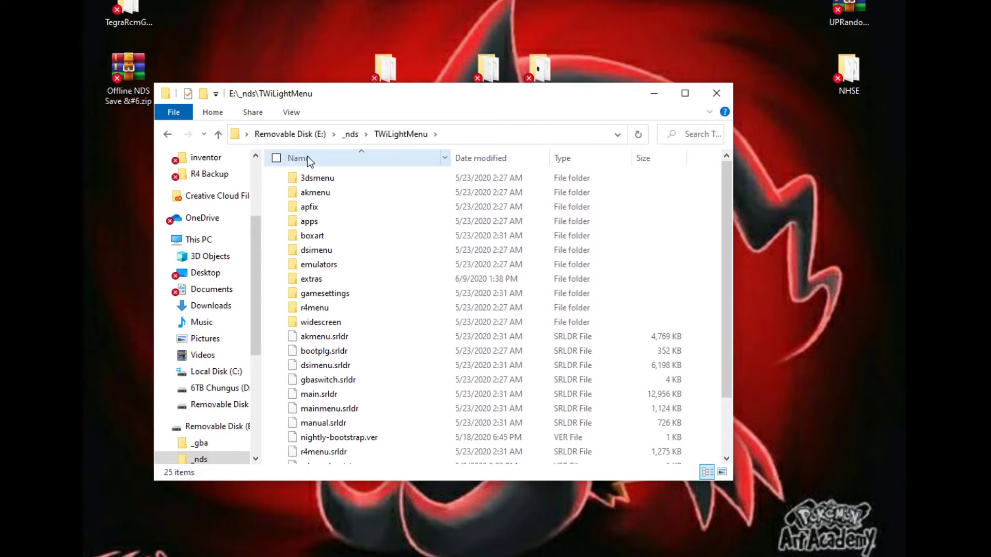
scroll(360, 308, down, 2)
scroll(361, 307, up, 2)
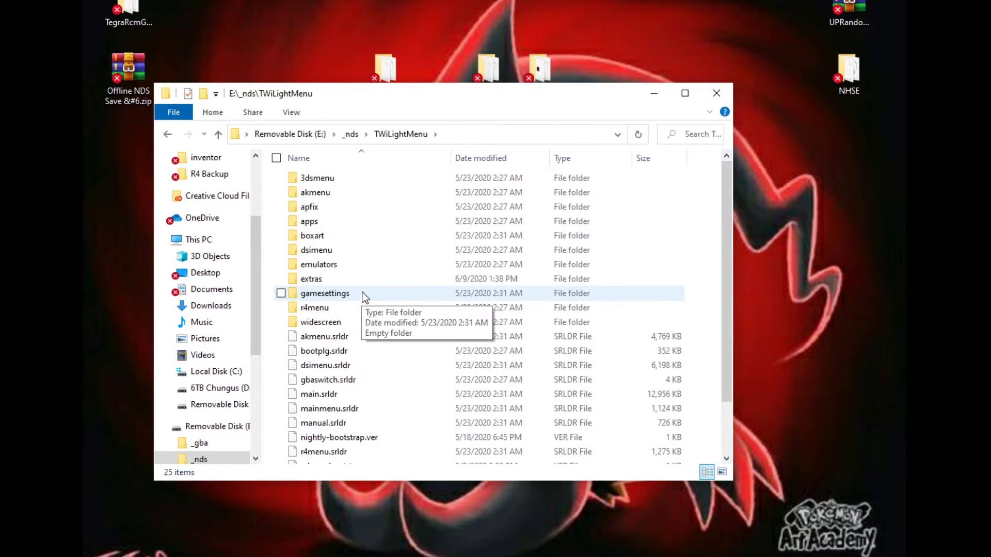
click(305, 135)
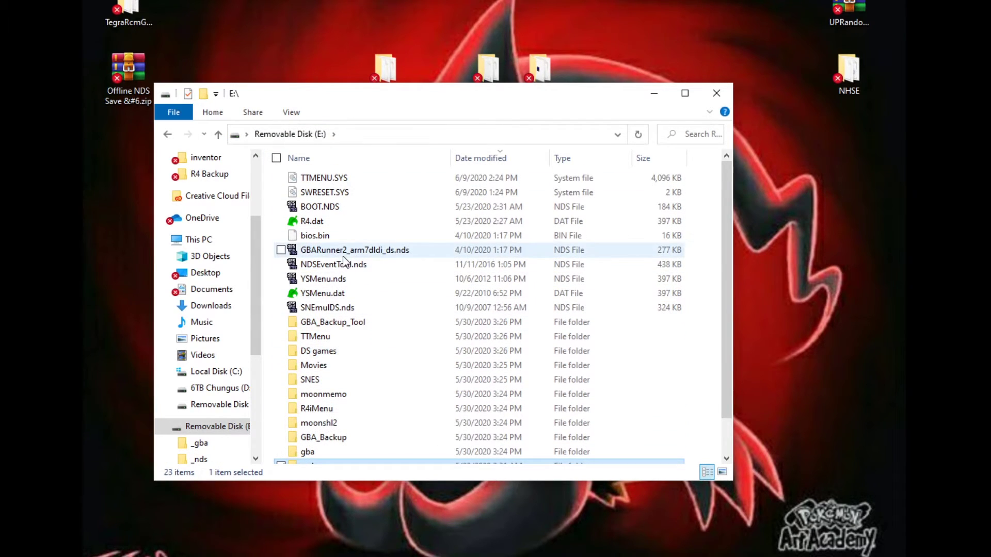
- Check the GBA games and save files in the gba folder, and highlight GBARunner2_arm7dldi_ds.nds in the root of E:
scroll(373, 305, down, 1)
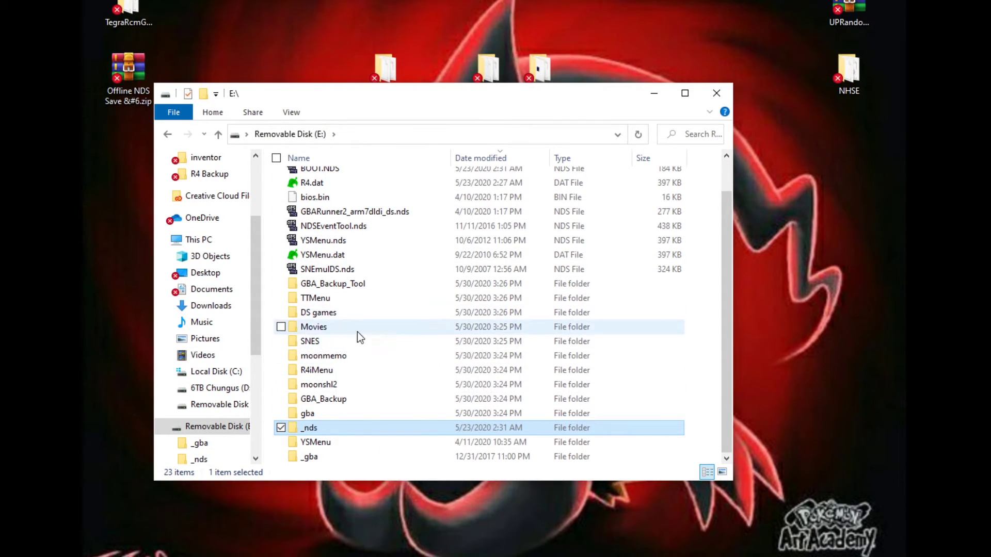
scroll(400, 331, up, 1)
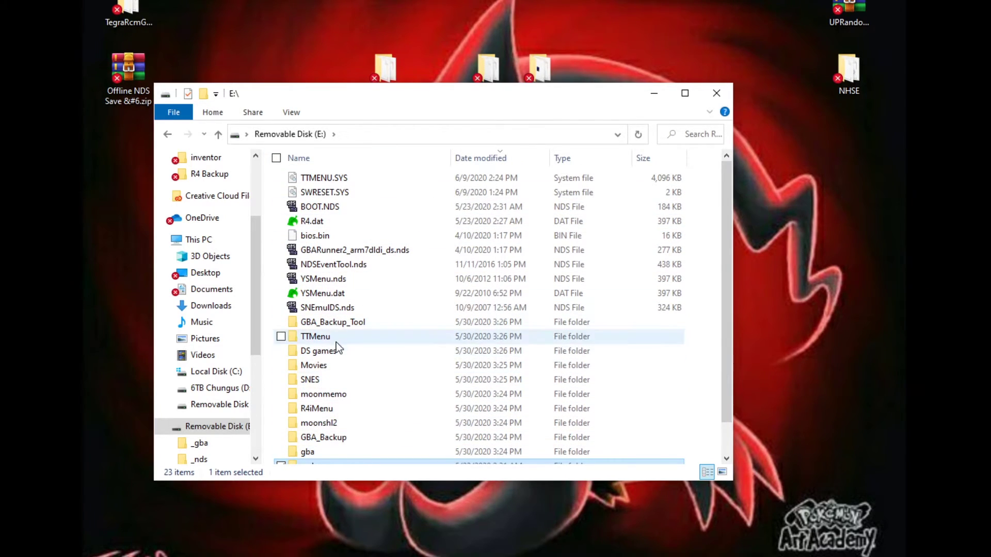
scroll(337, 421, down, 1)
double_click(323, 417)
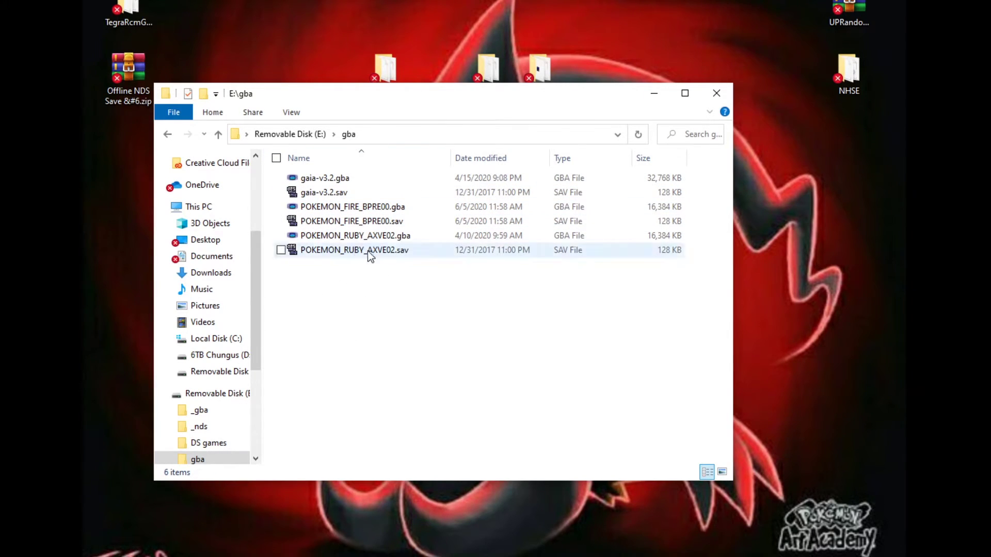
click(286, 135)
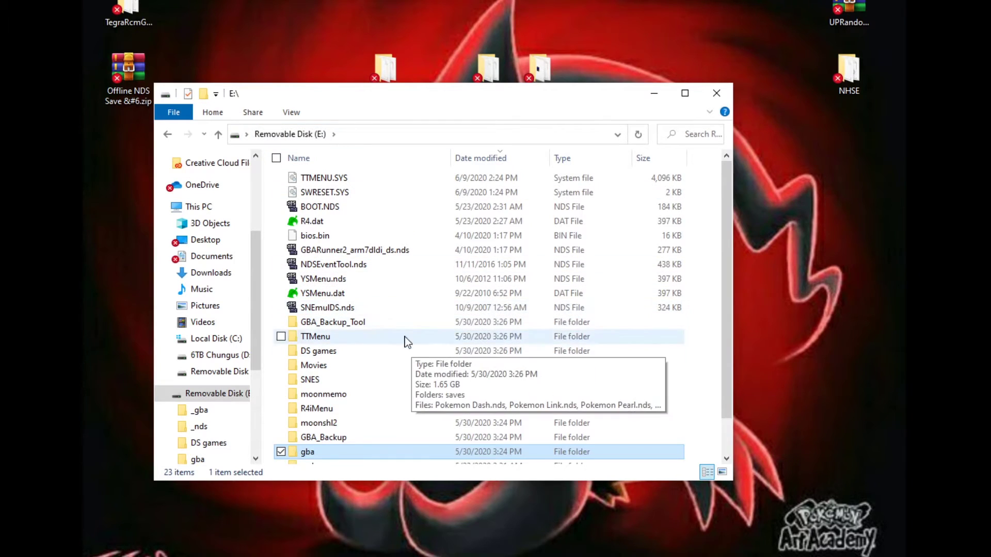
click(418, 250)
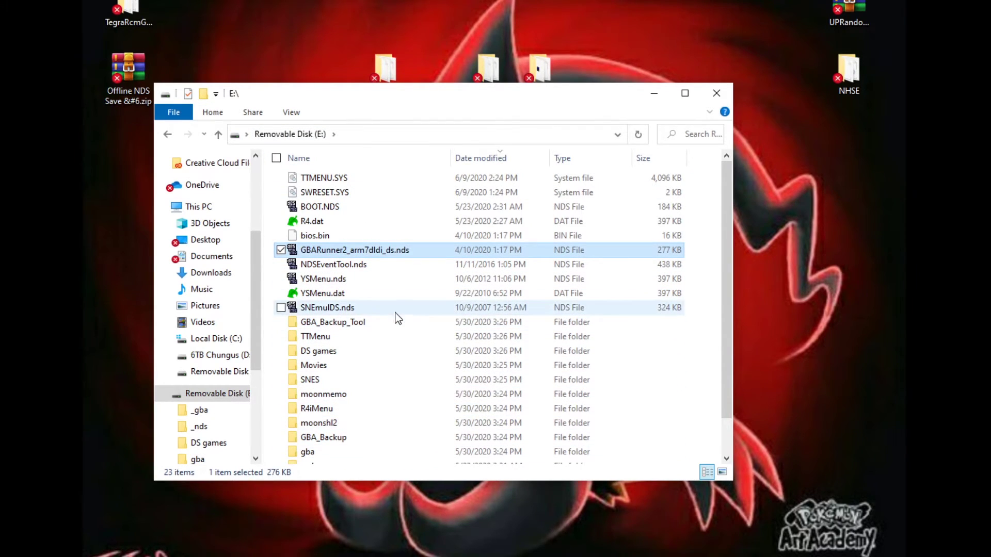
- Close the E: file window and bring the DS Capture window into view over the desktop
click(718, 95)
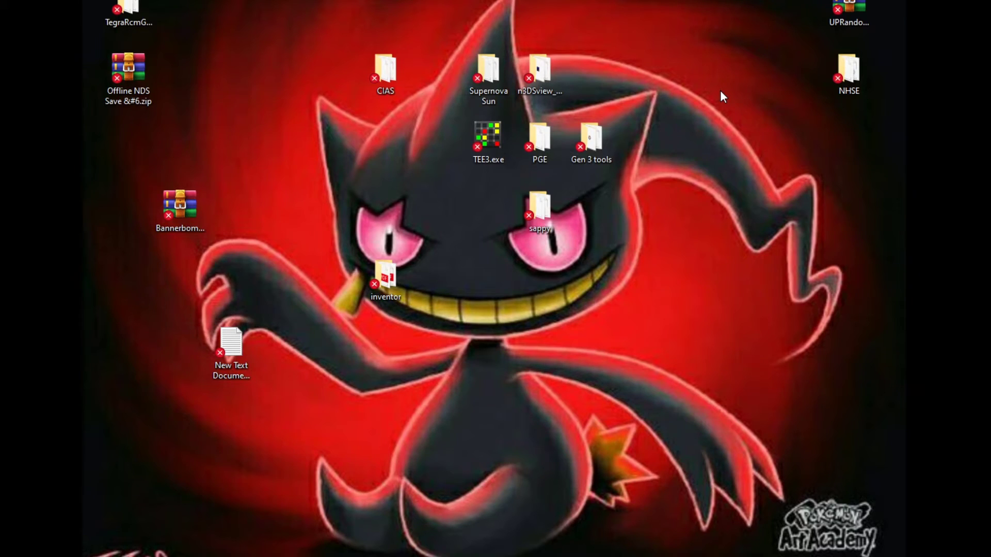
mouse_move(861, 3)
mouse_down()
mouse_move(197, 129)
mouse_move(314, 17)
mouse_up()
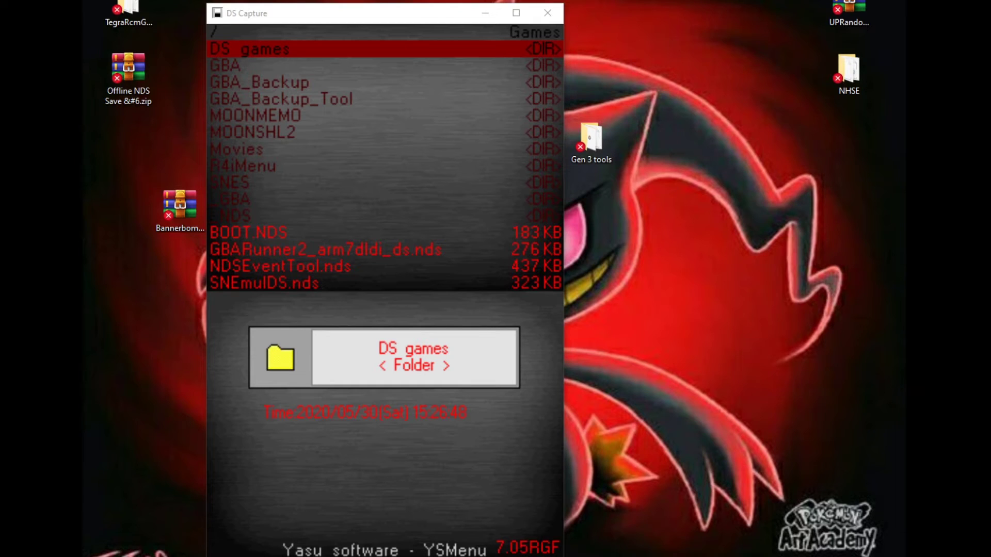
- Look through the root folders in YSMenu from DS games down to SNES and go back up to GBA
key(Down)
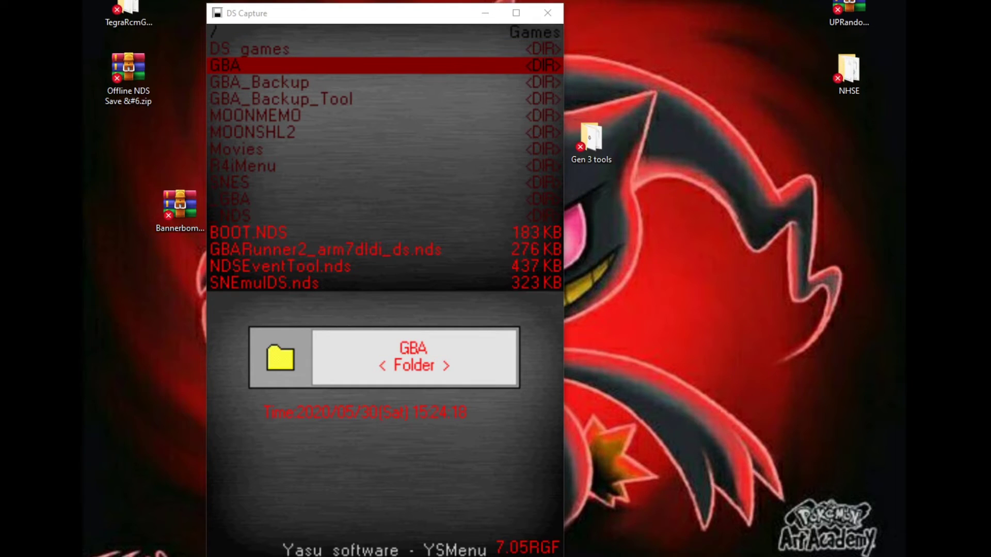
key(Down)
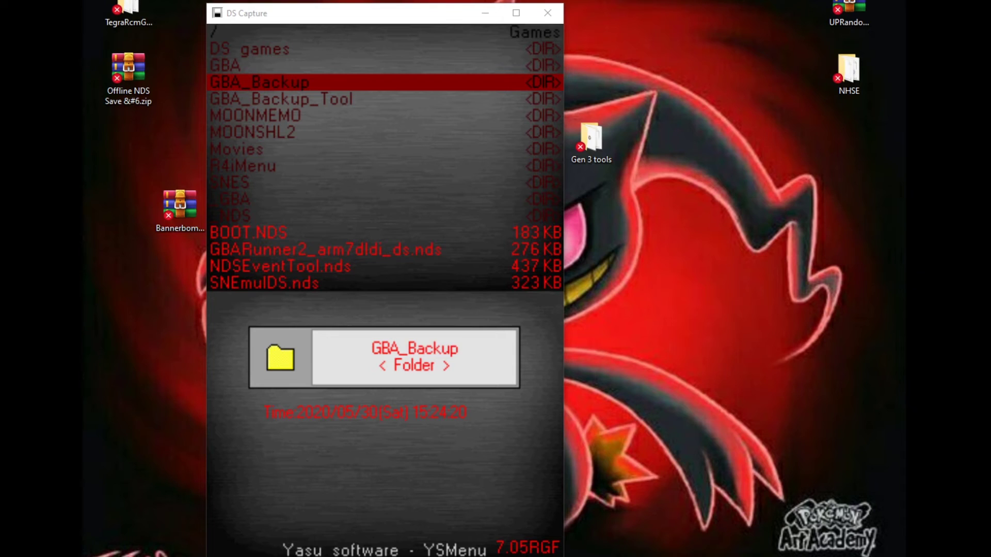
key(Down)
key(Down)
key(Down)
key(Down)
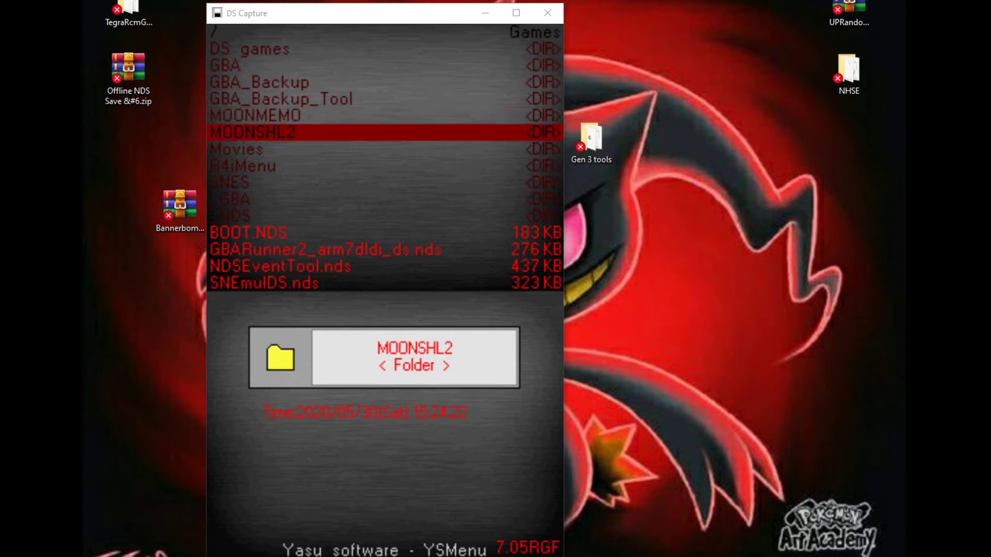
key(Up)
key(Down)
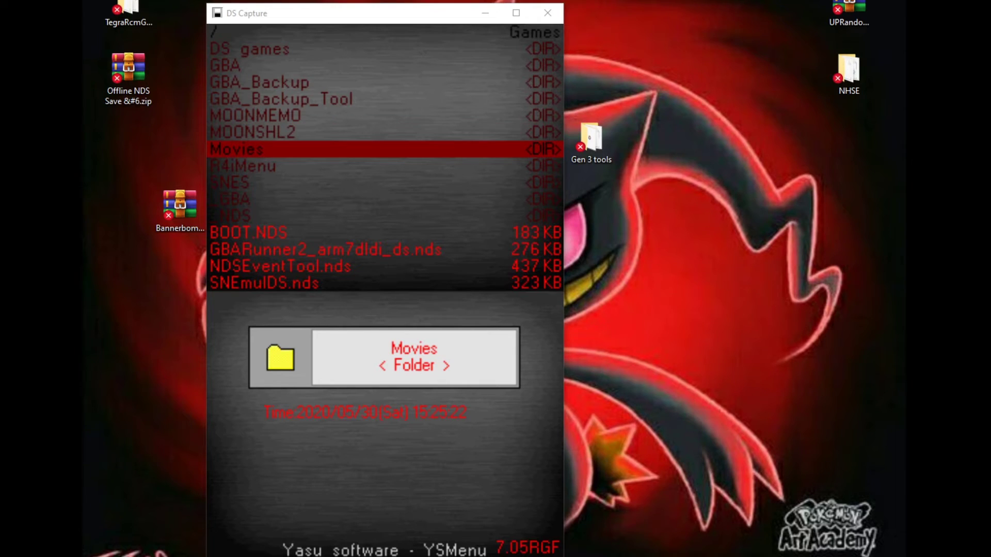
key(Down)
key(Down)
key(Up)
key(Up)
key(Up)
key(Up)
key(Up)
key(Up)
key(Up)
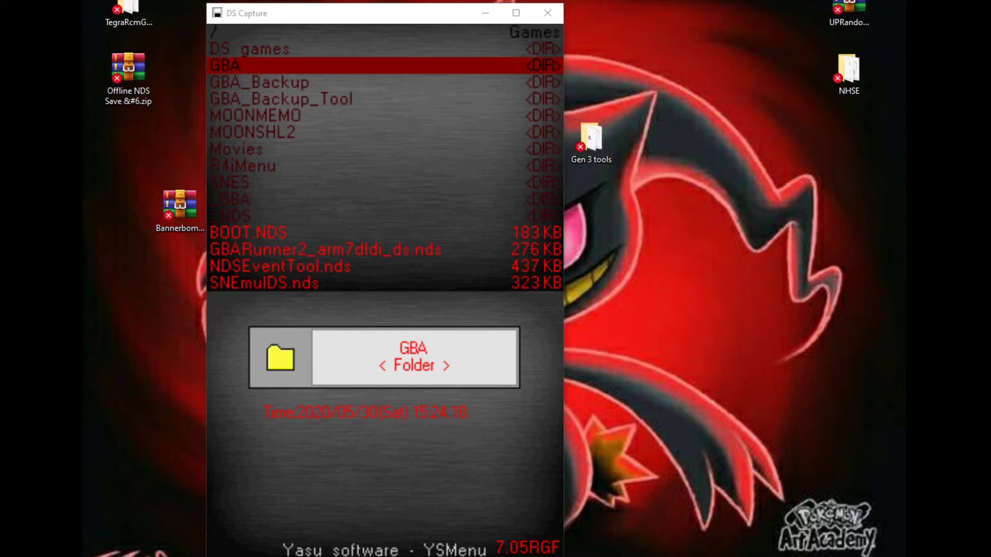
- Open the DS games folder in YSMenu, highlight Pokemon Link.nds in its game list, and return to the root
key(Up)
key(Return)
key(Down)
key(Down)
key(Down)
key(Down)
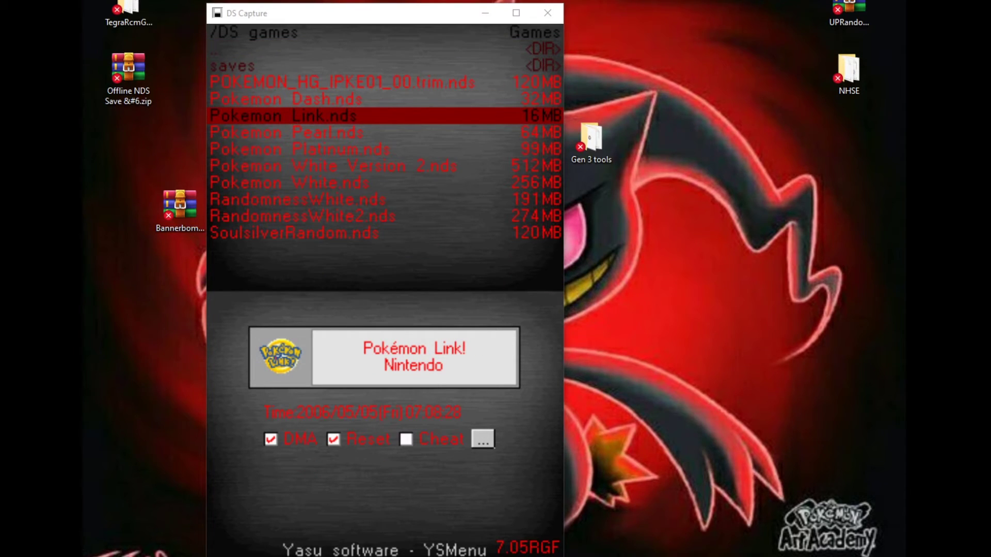
key(BackSpace)
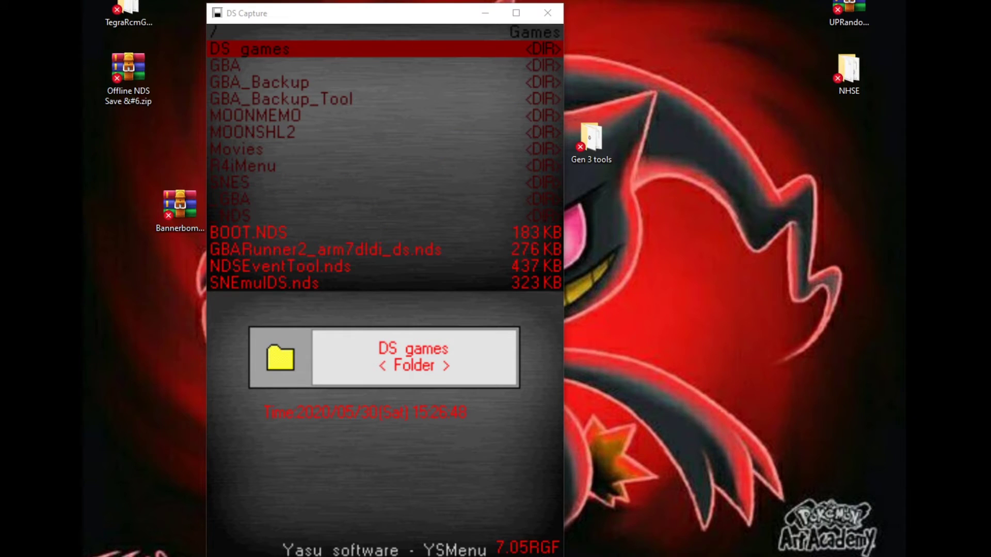
- Check the games in the GBA folder in YSMenu and return to the root
key(Down)
key(Return)
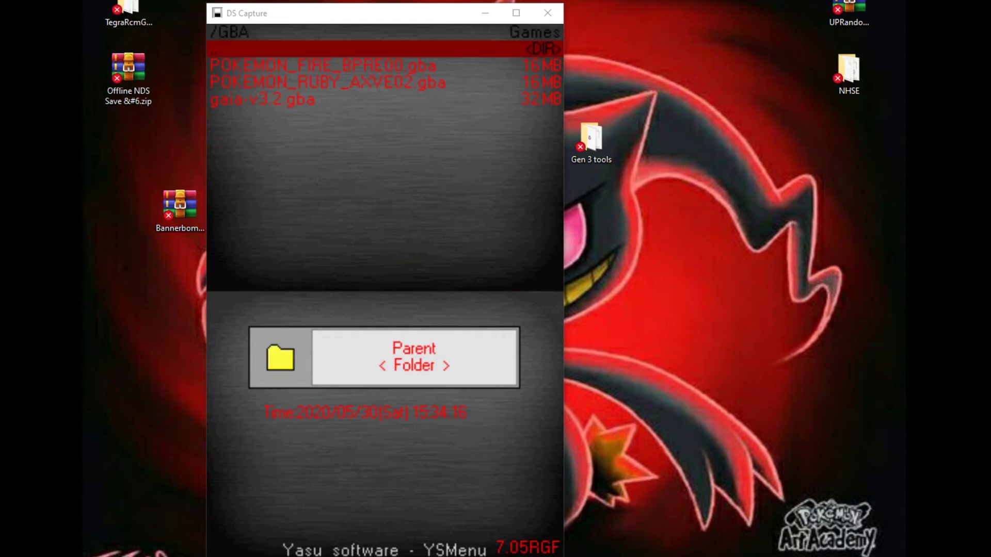
key(BackSpace)
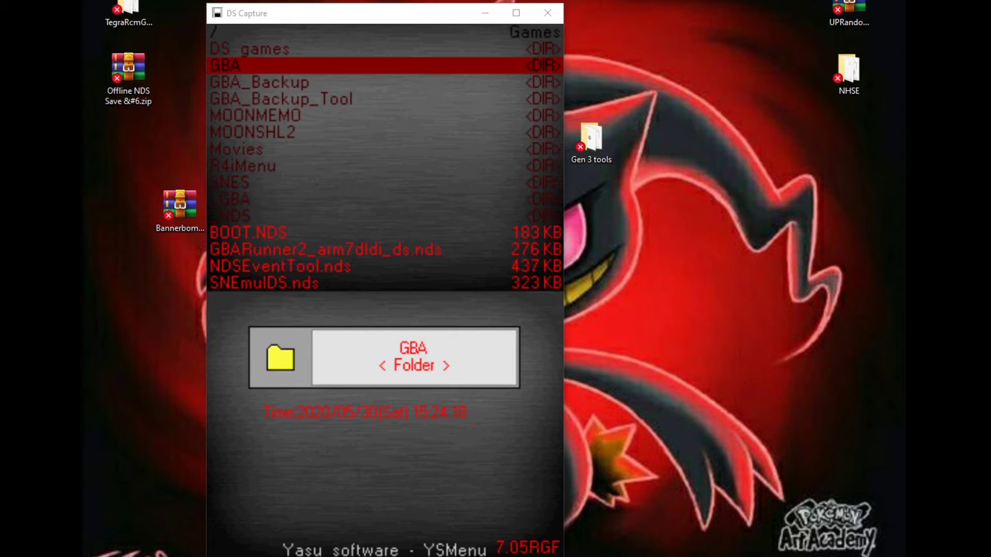
- Highlight the _NDS folder and GBARunner2_arm7dldi_ds.nds in the YSMenu root list
key(Down)
key(Down)
key(Down)
key(Down)
key(Down)
key(Down)
key(Down)
key(Down)
key(Down)
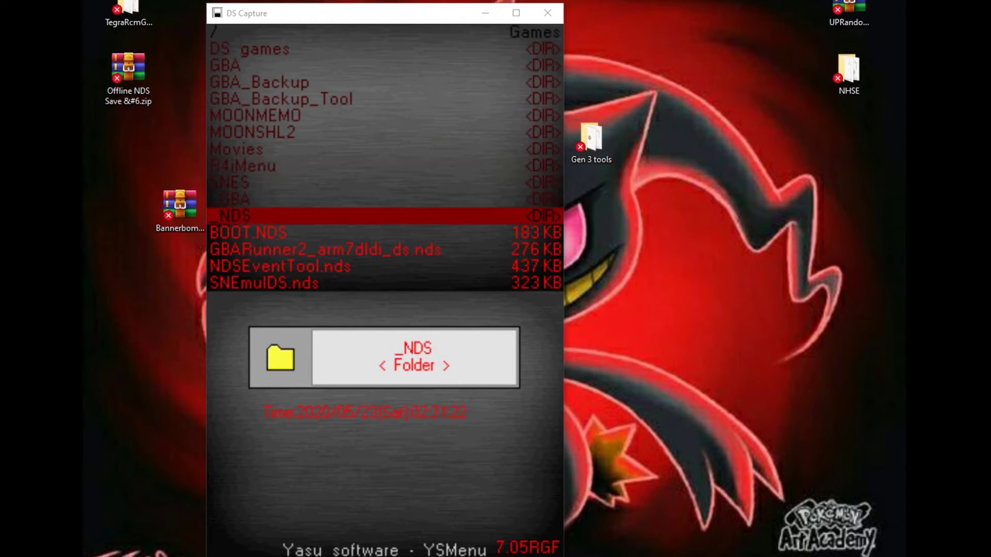
key(Down)
key(Down)
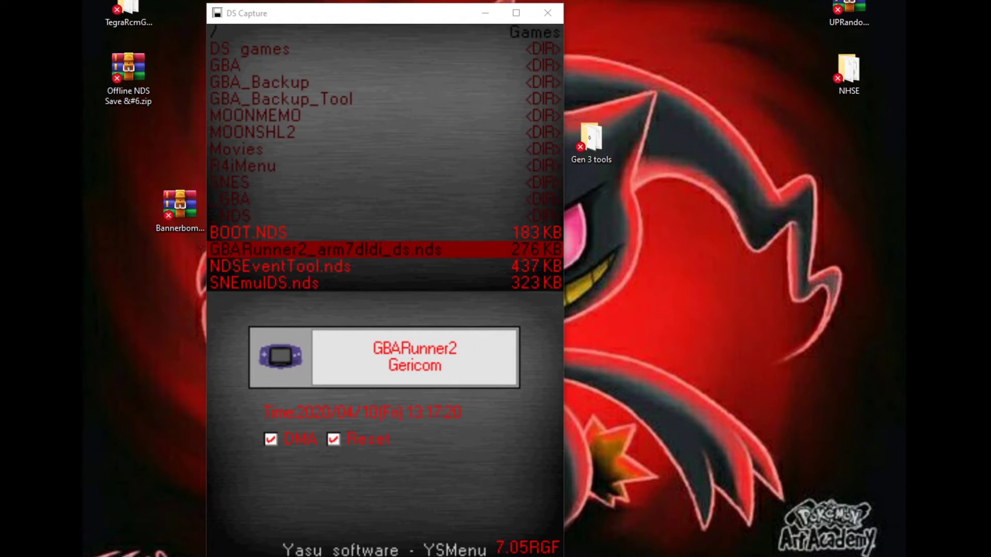
- Launch TWiLight Menu++ from BOOT.NDS in the YSMenu root and reposition the DS Capture window to show both DS screens
key(Up)
key(Up)
key(Up)
key(Up)
key(Down)
key(Down)
key(Down)
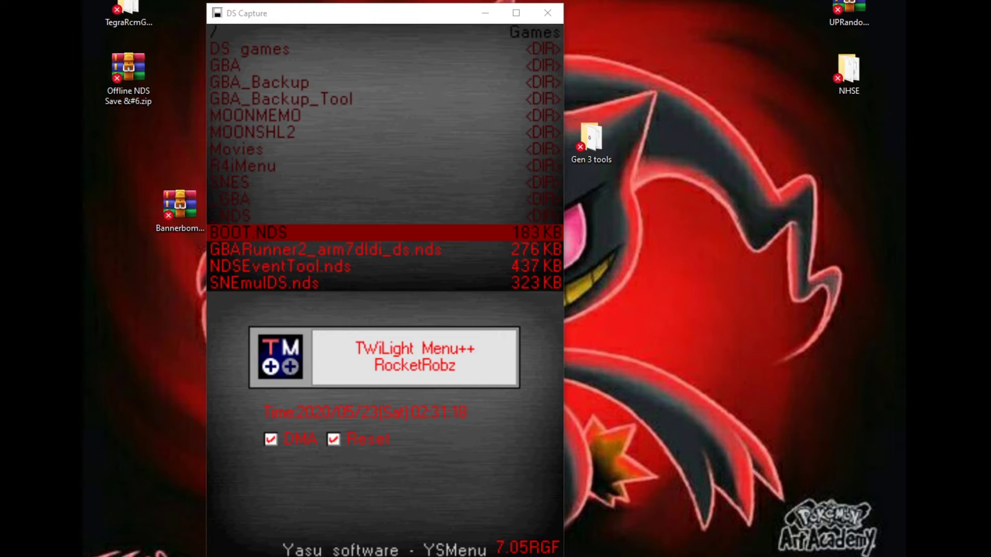
key(Return)
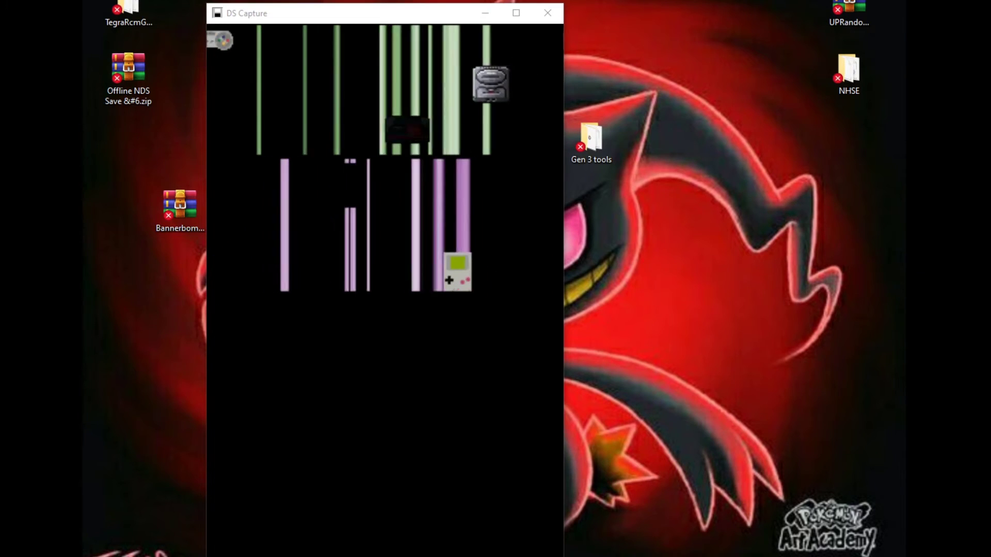
drag(418, 14, 420, 7)
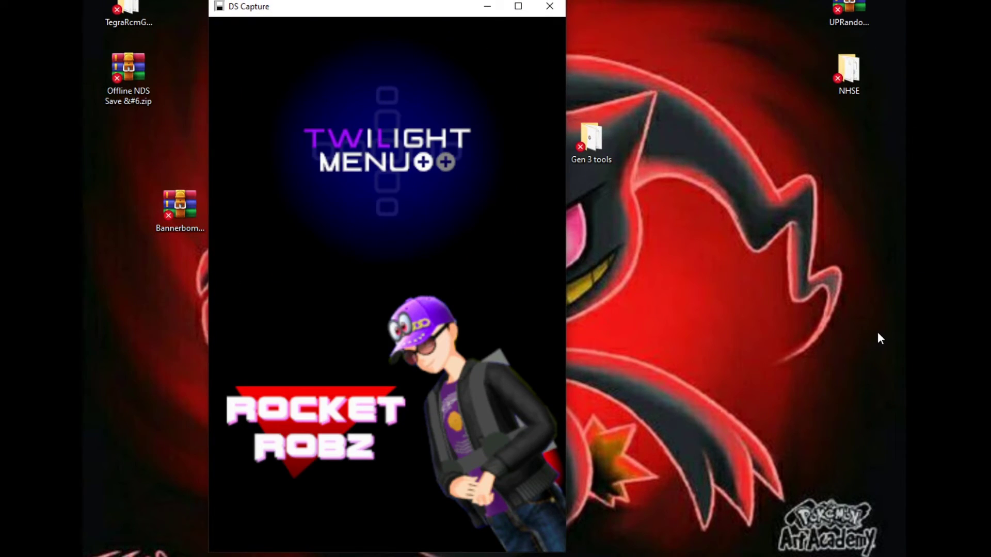